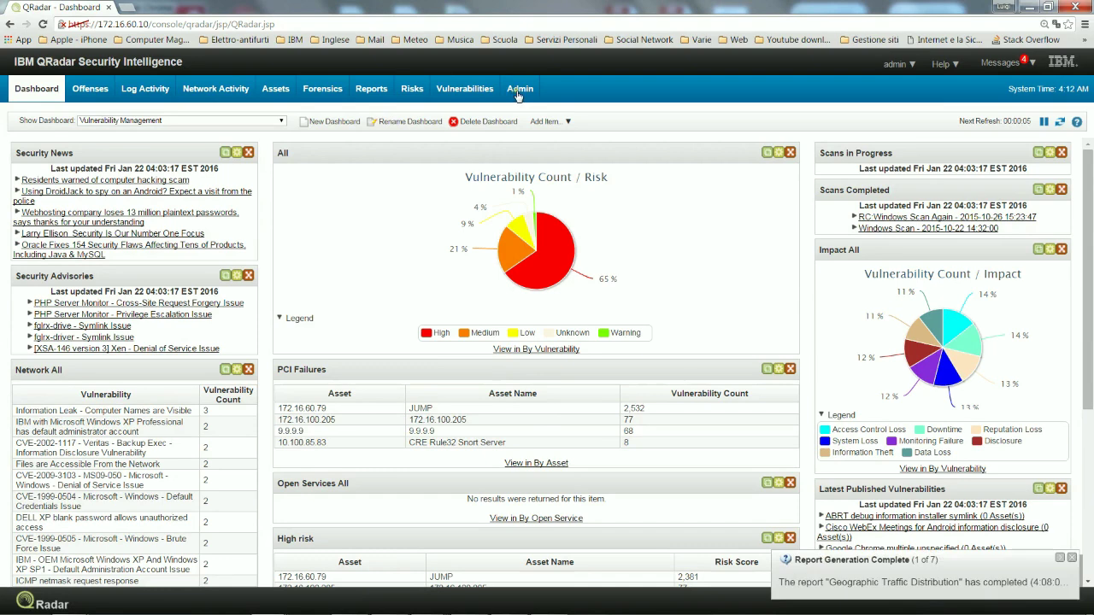
Open Extensions Management in the QRadar administration area and go from there to the App Exchange section of IBM Security App Exchange
left_click(517, 94)
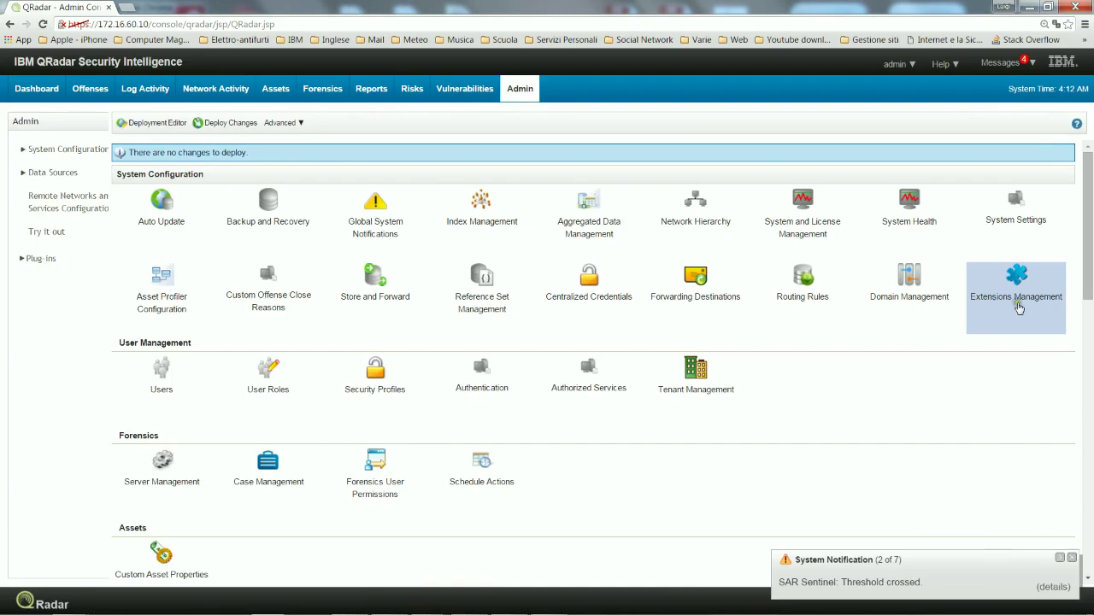
left_click(1020, 283)
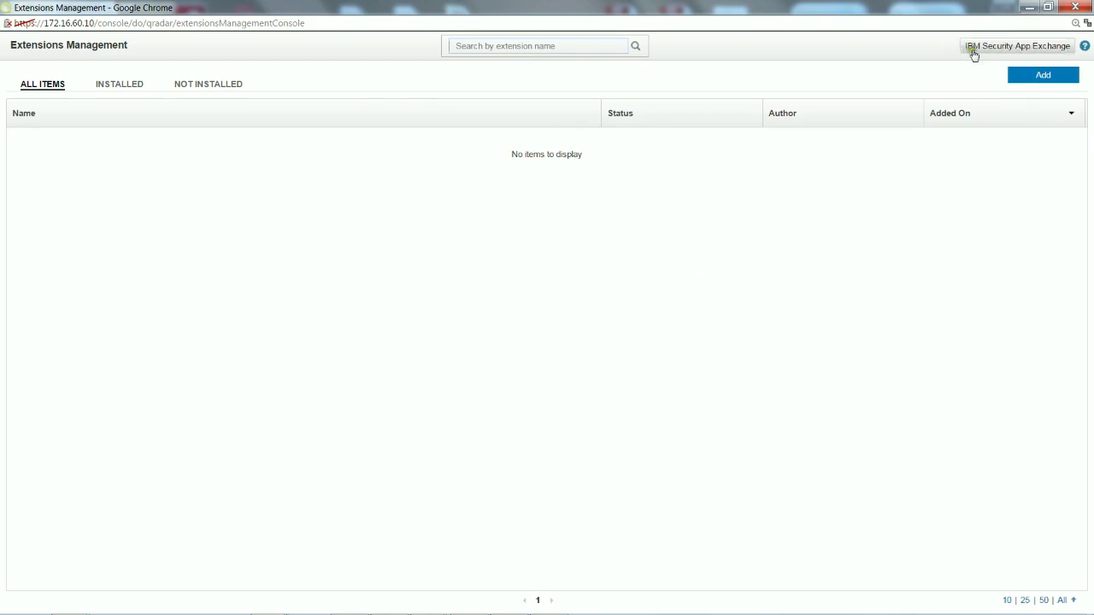
left_click(1034, 47)
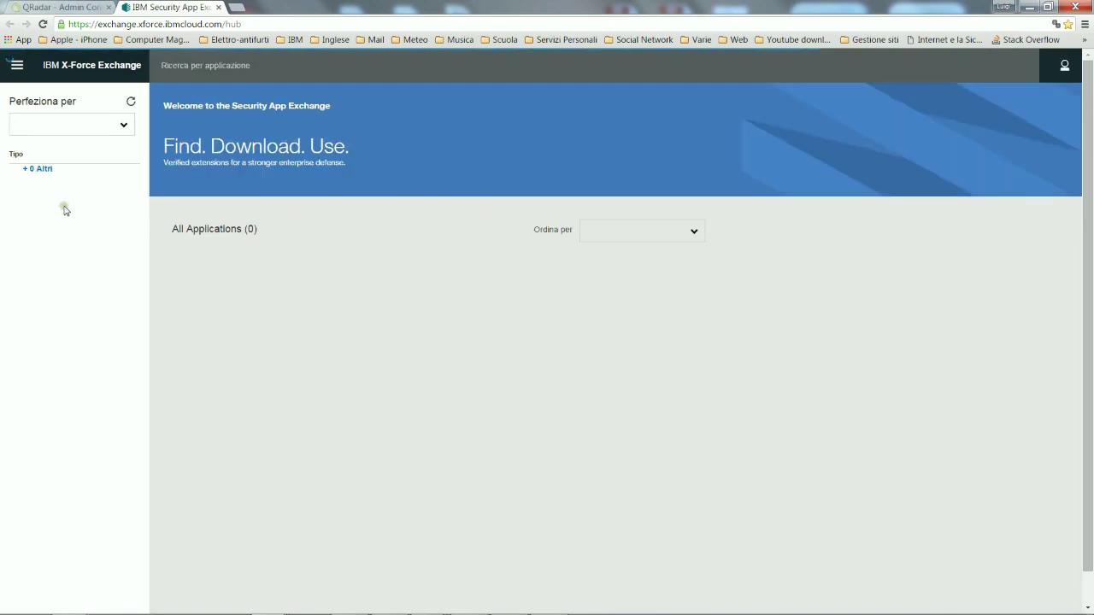
left_click(26, 185)
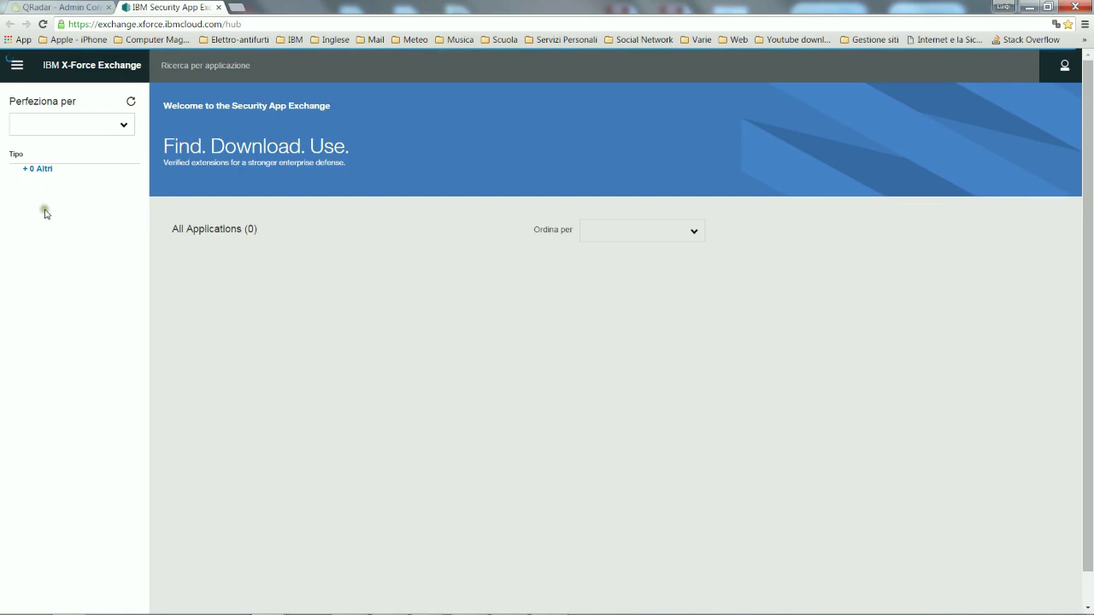
left_click(64, 196)
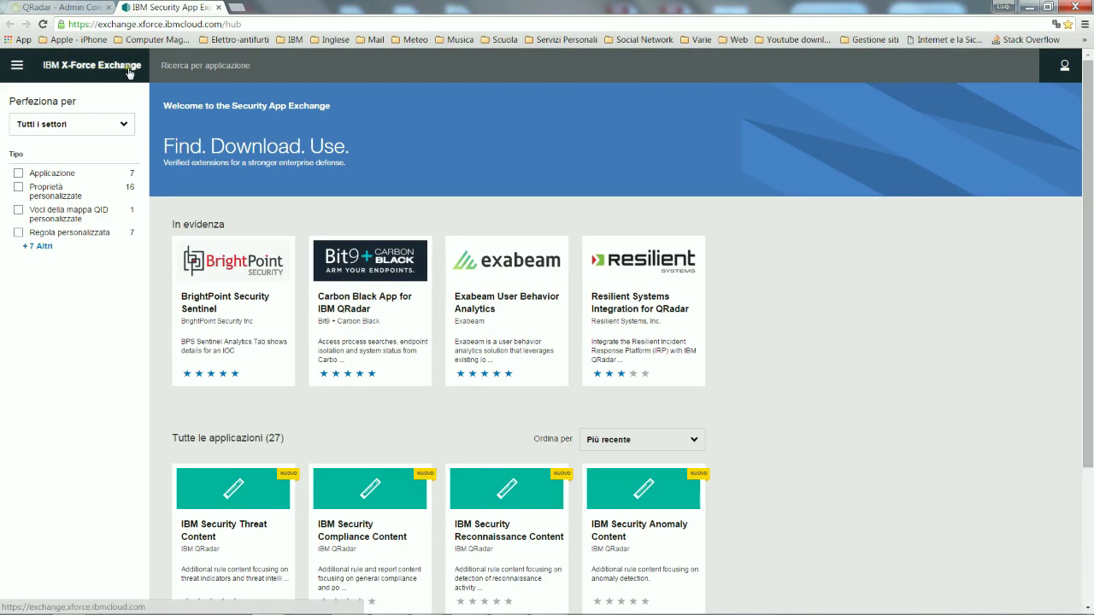
left_click(21, 70)
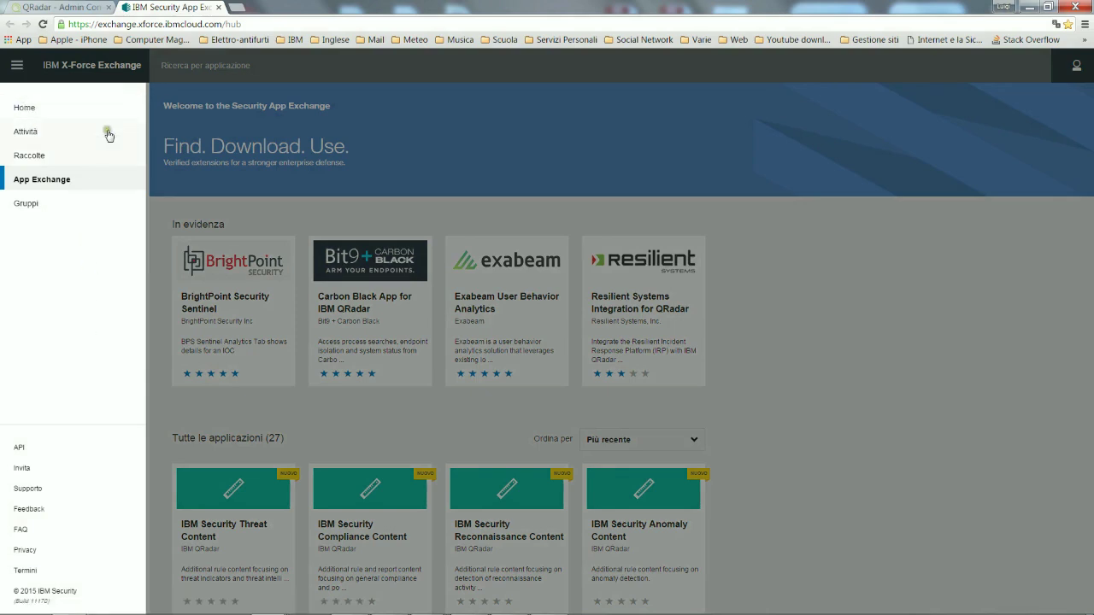
left_click(43, 181)
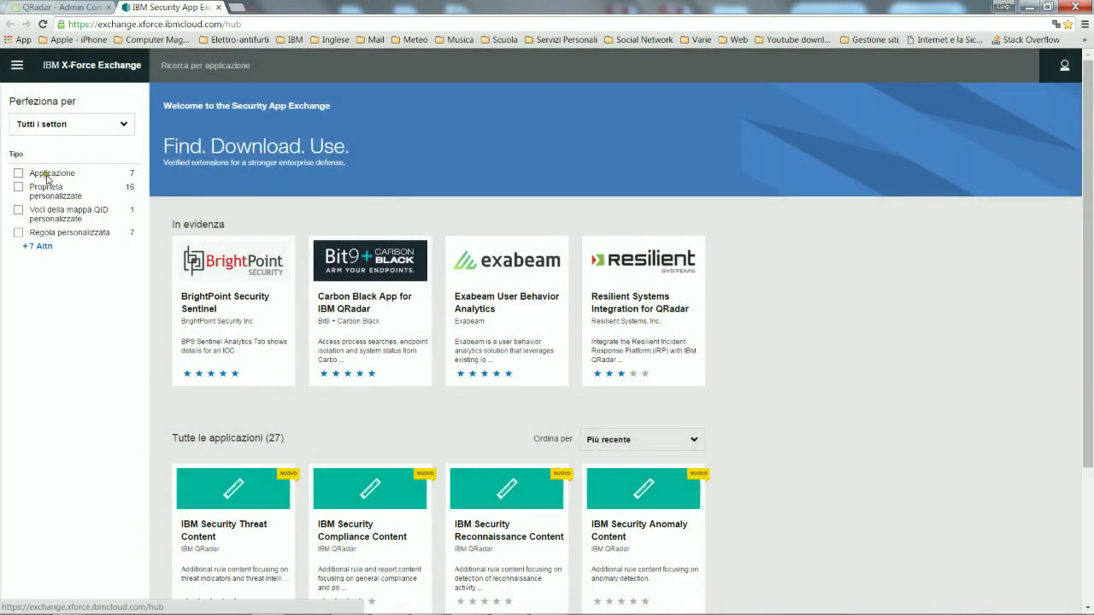
Expand the full list of type filters and try the Applicazione, Altro and Ricerca salvata filters, leaving them all cleared
left_click(27, 250)
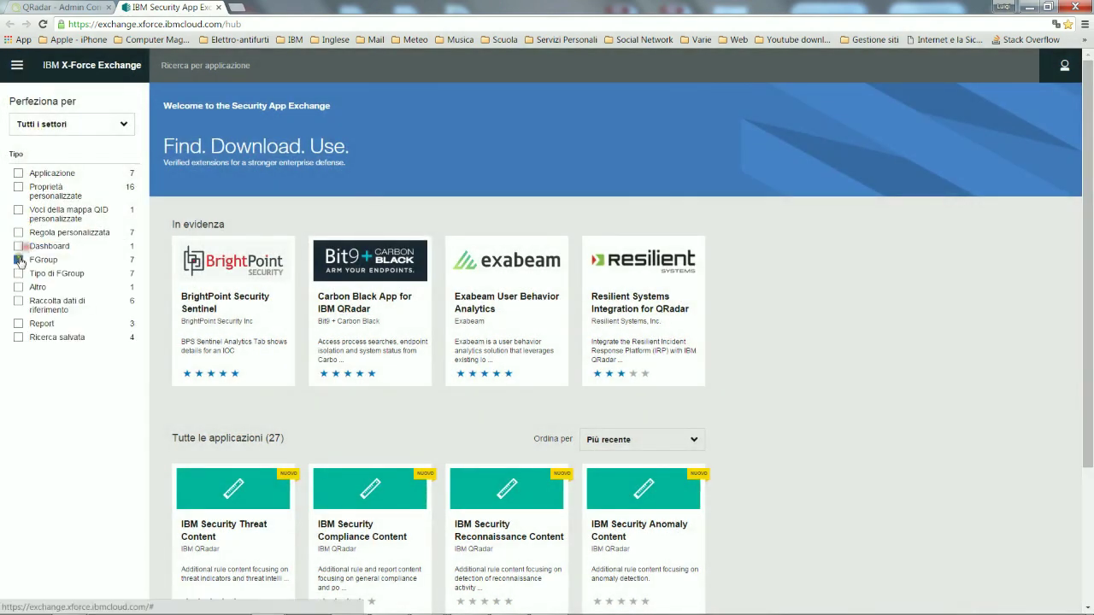
left_click(122, 174)
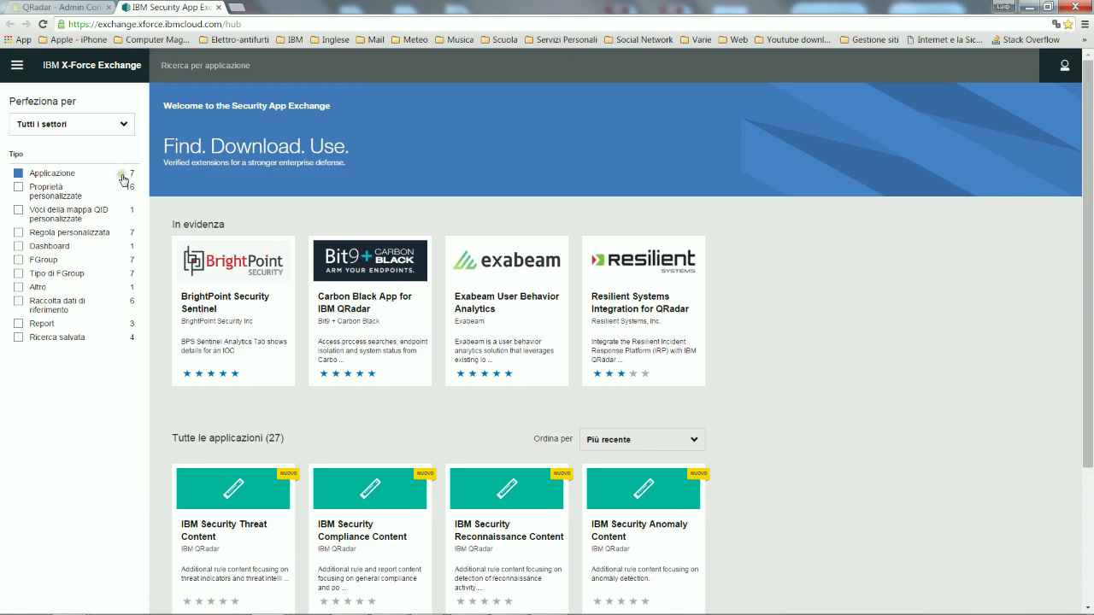
left_click(34, 175)
left_click(37, 289)
left_click(37, 289)
left_click(30, 339)
left_click(35, 338)
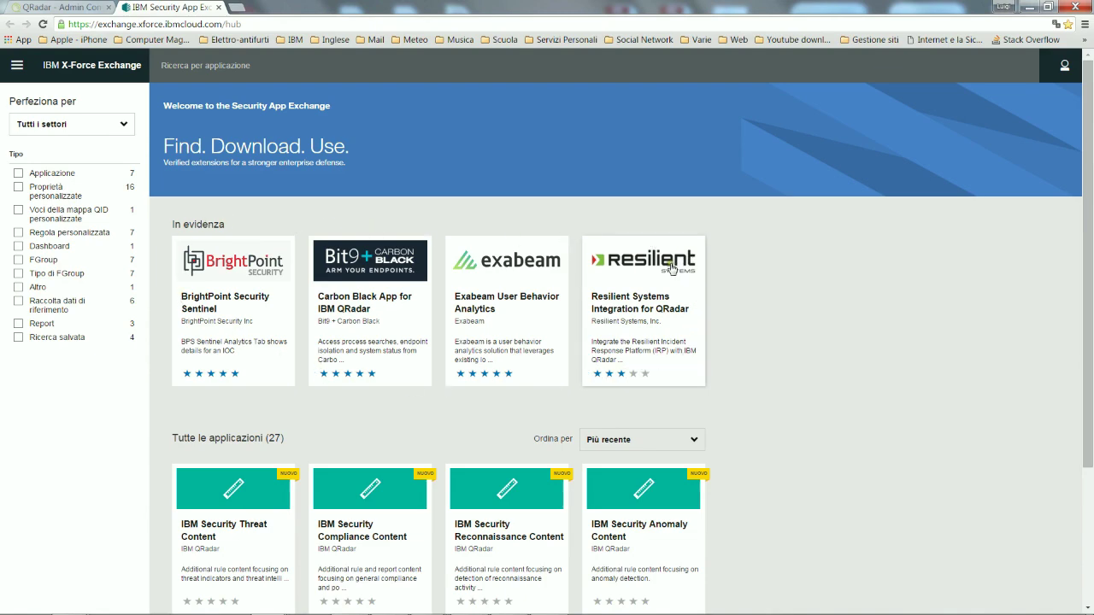
Browse the application catalogue, expanding the full application list twice, and return to the featured applications
scroll(788, 296, "down", 1)
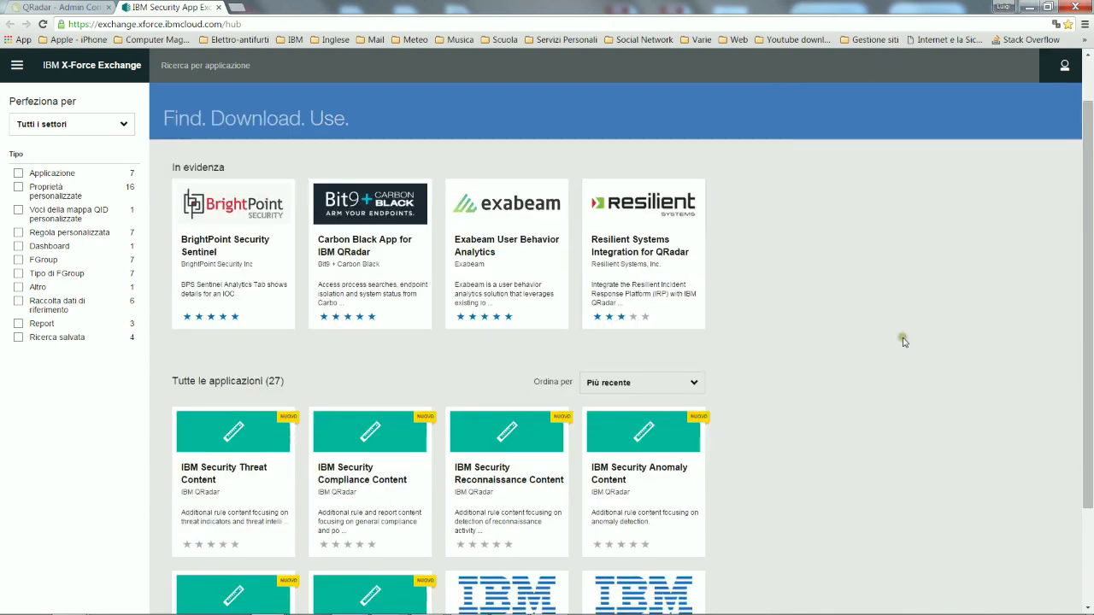
scroll(904, 342, "down", 2)
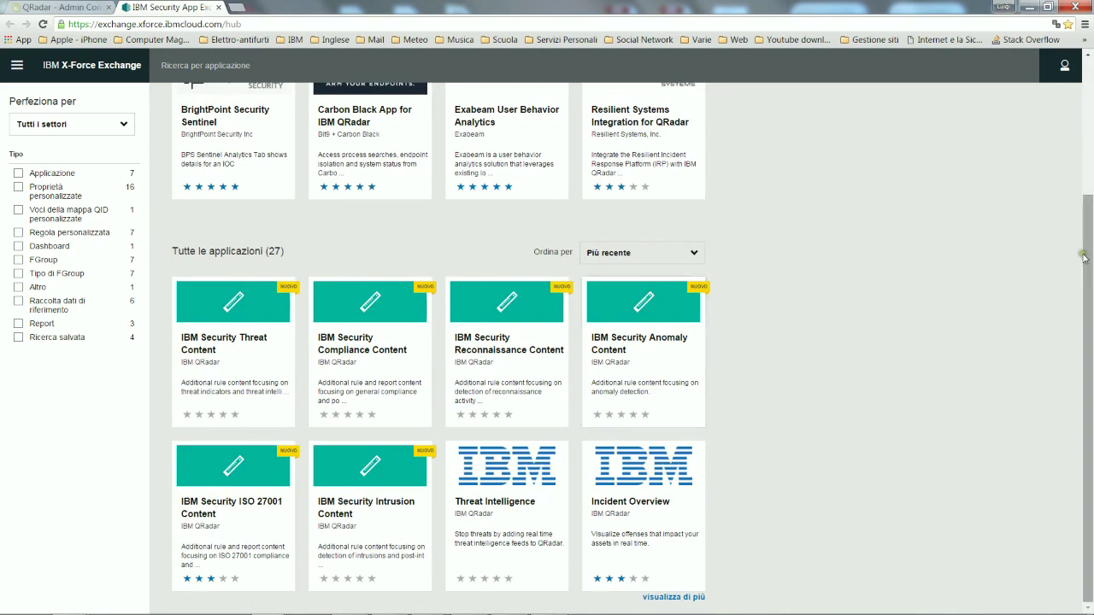
left_click(666, 596)
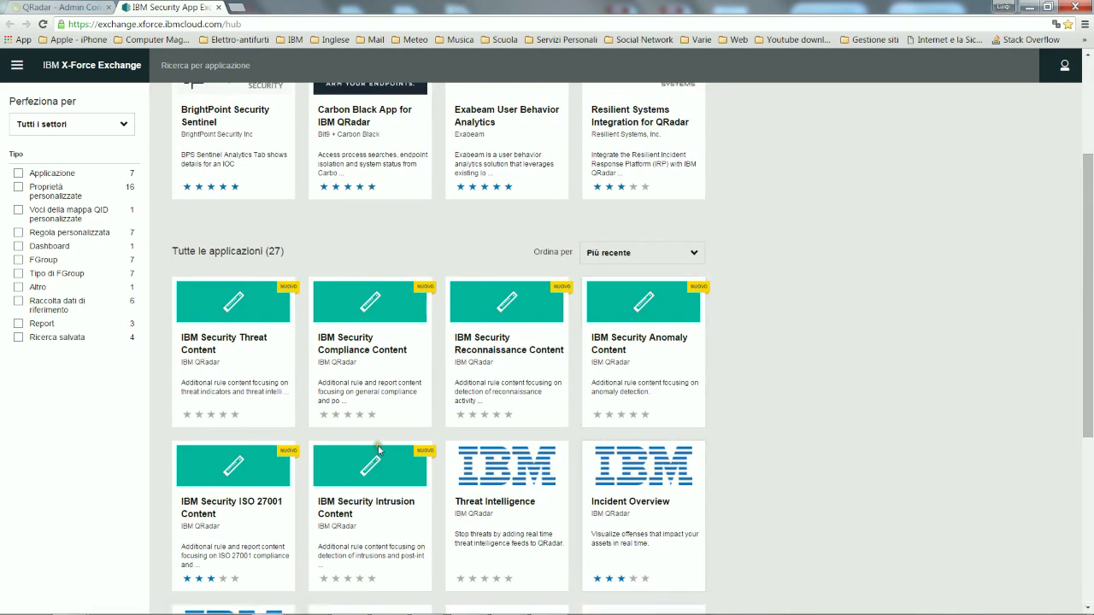
scroll(747, 489, "down", 4)
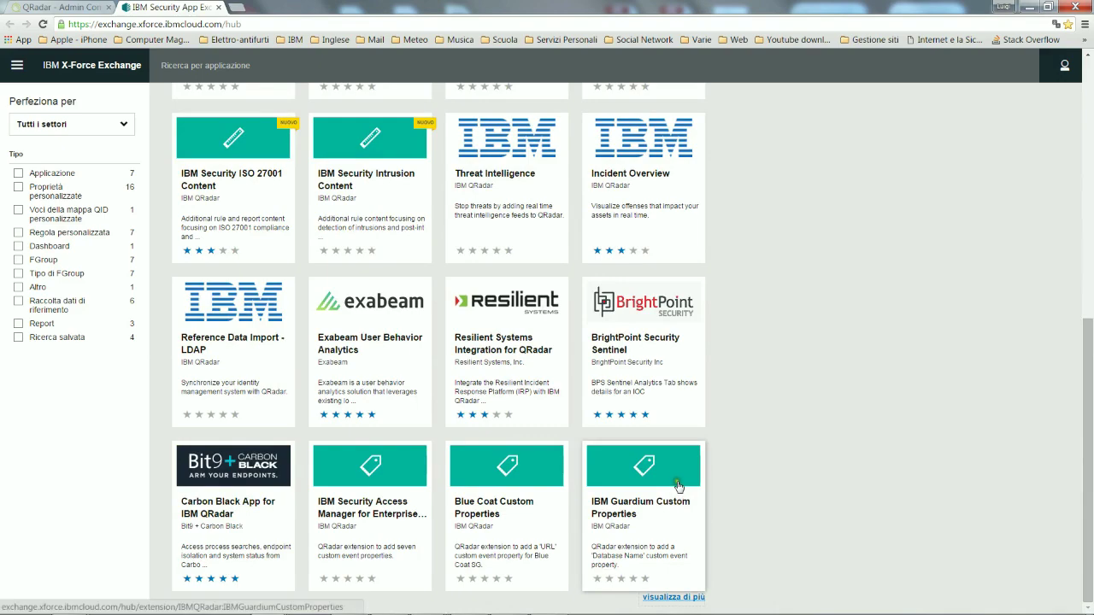
left_click(710, 596)
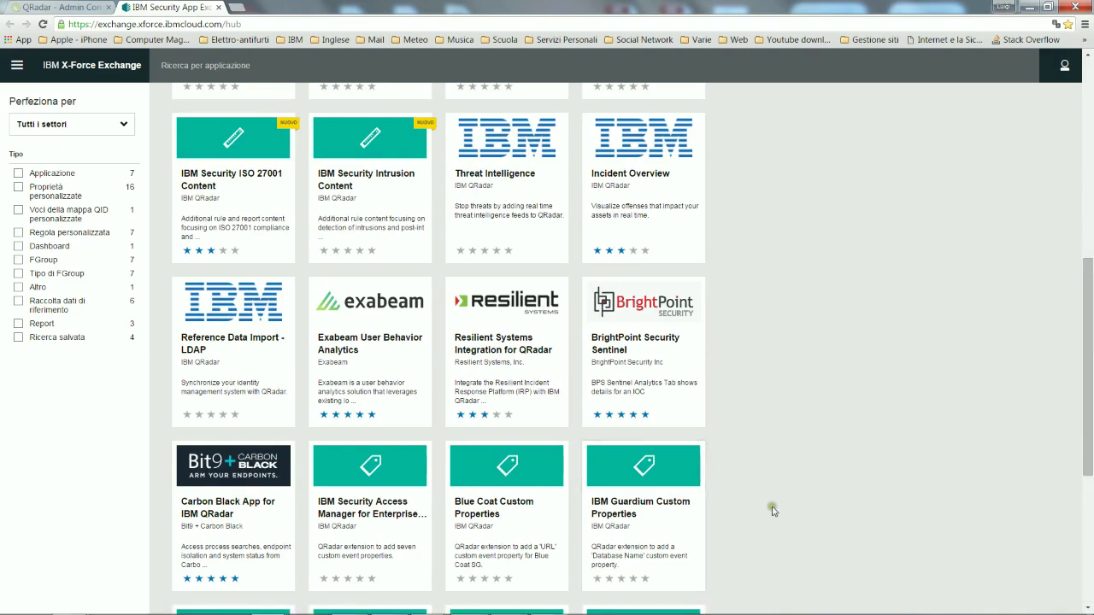
scroll(774, 512, "down", 4)
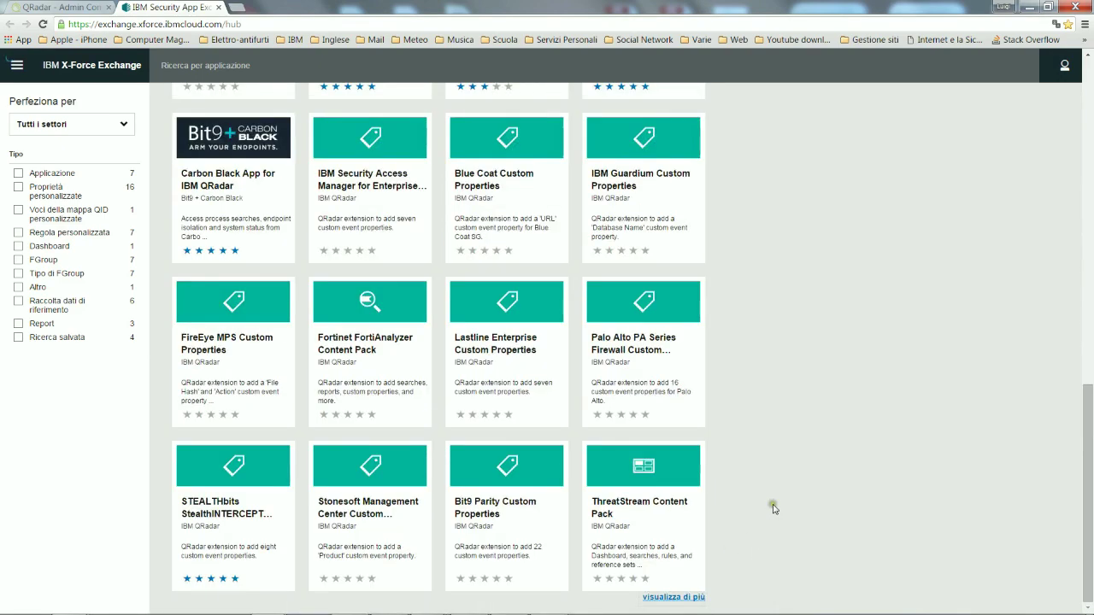
scroll(774, 509, "up", 15)
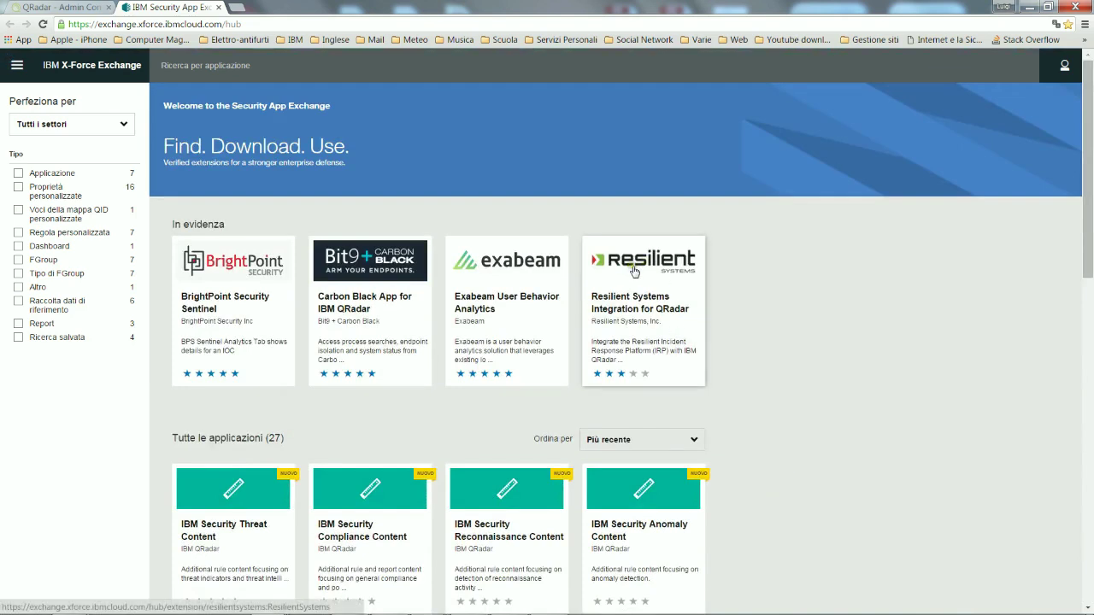
Open the Resilient Systems Integration for QRadar page and check its documentation link without saving the integration guide PDF
left_click(665, 286)
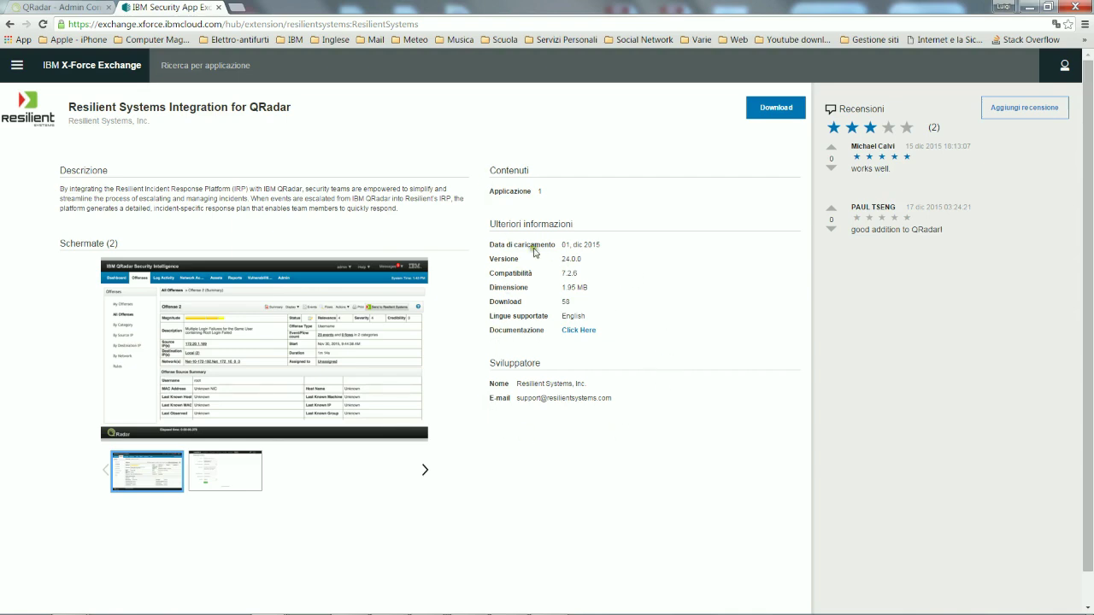
left_click(577, 333)
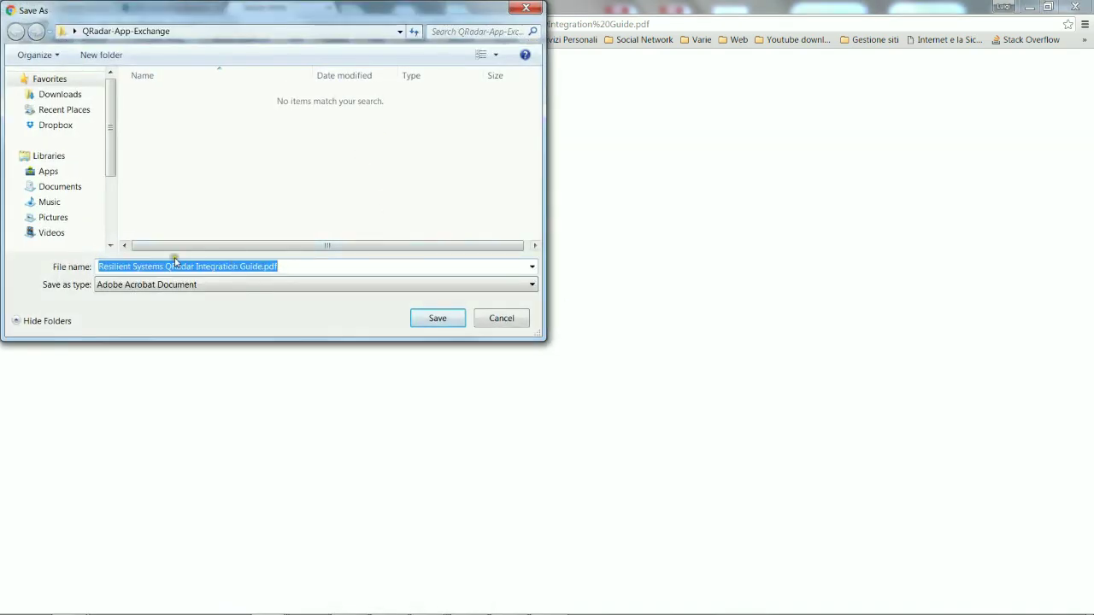
left_click(502, 319)
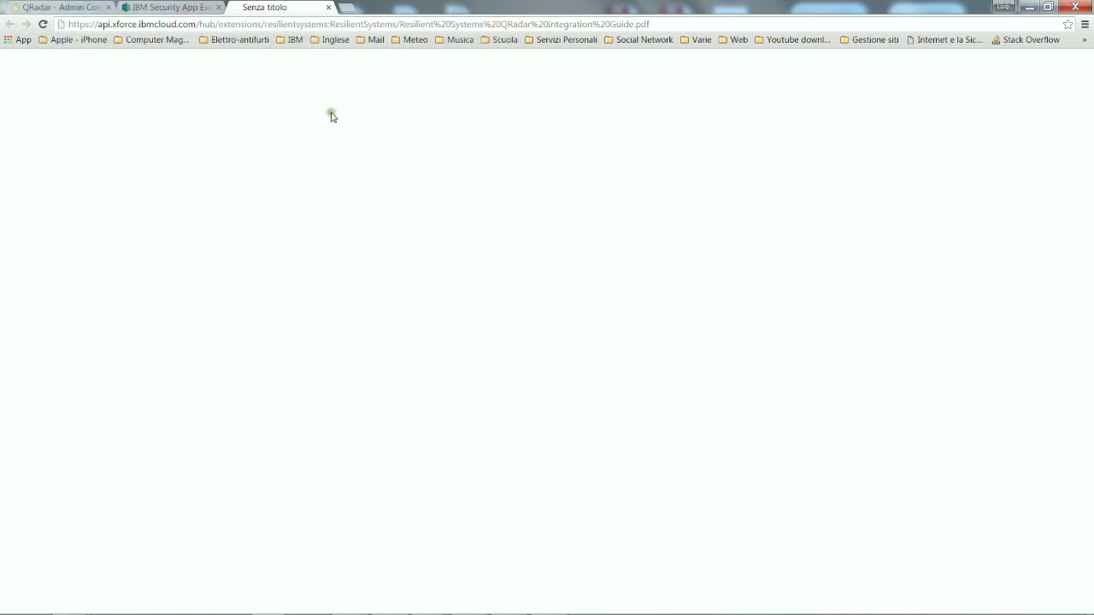
left_click(328, 7)
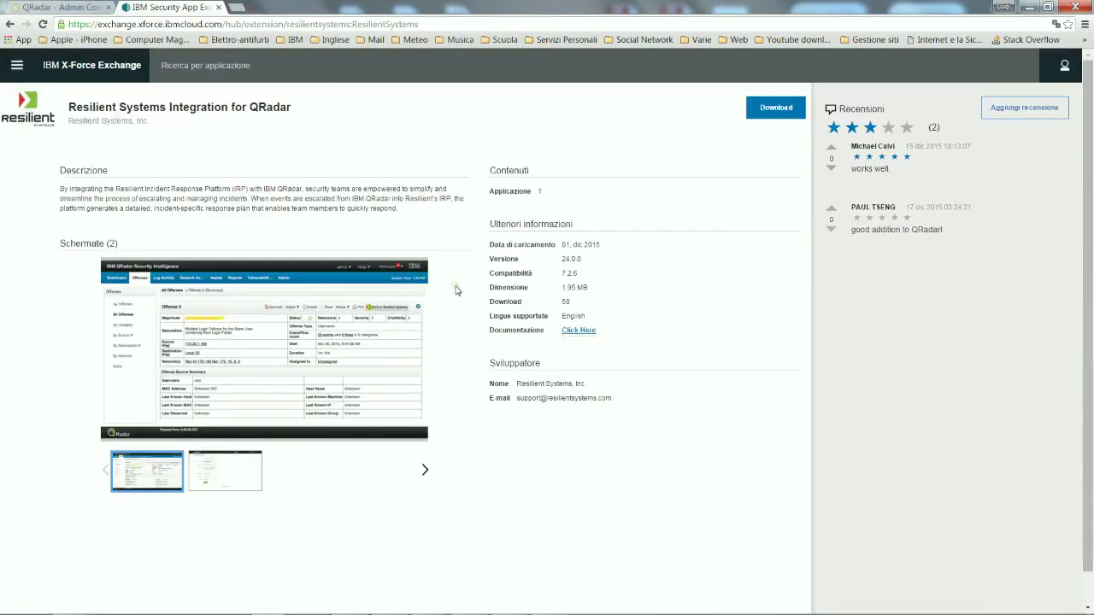
Download the Resilient Systems Integration for QRadar zip package into the QRadar-App-Exchange folder
left_click(772, 112)
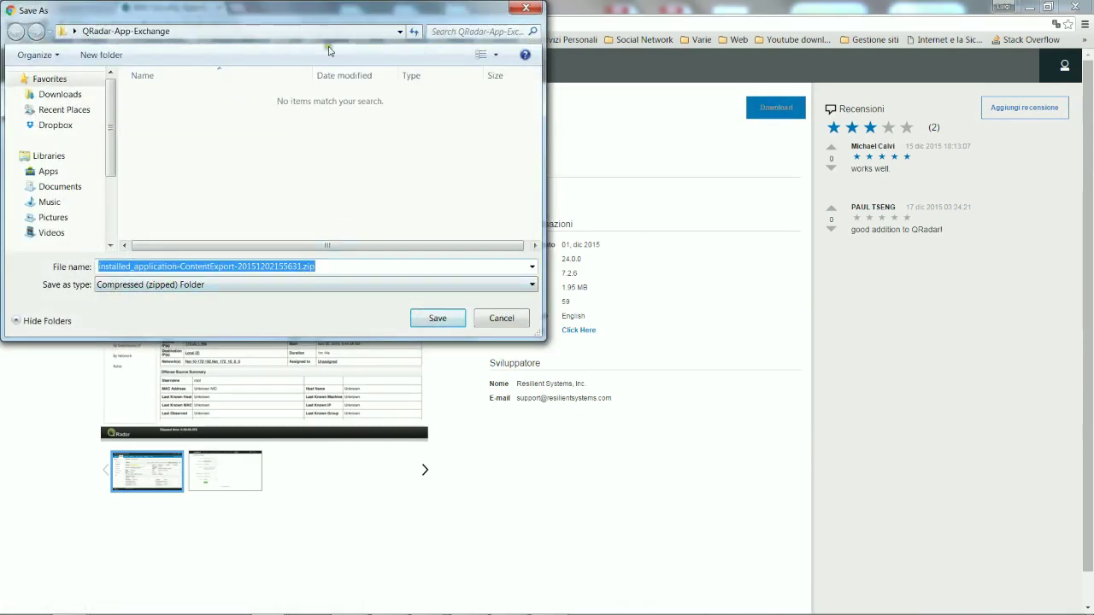
left_click_drag(333, 17, 425, 74)
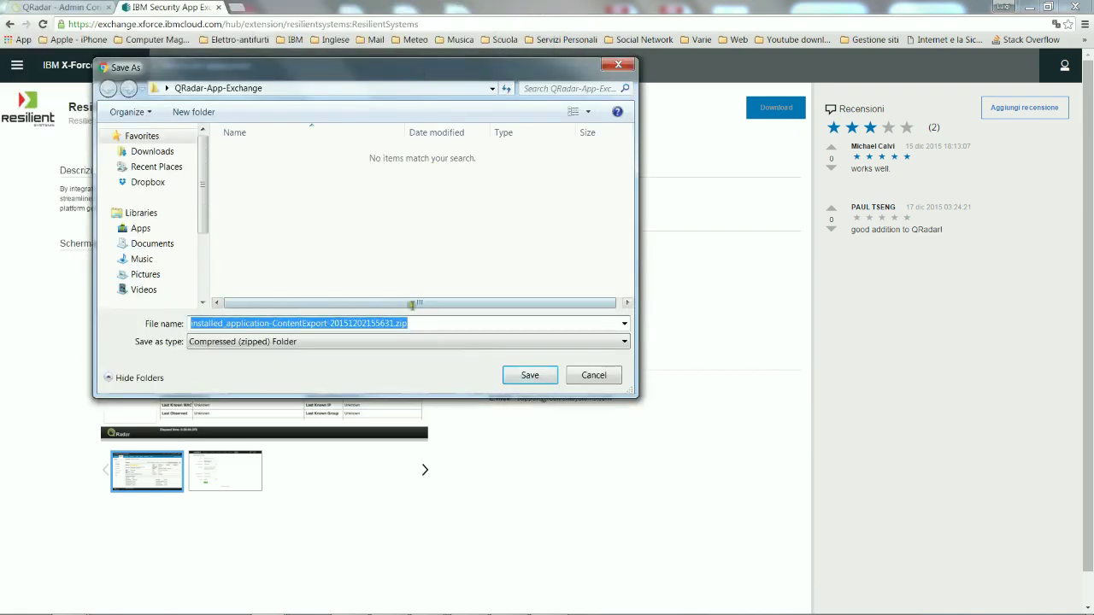
left_click(530, 376)
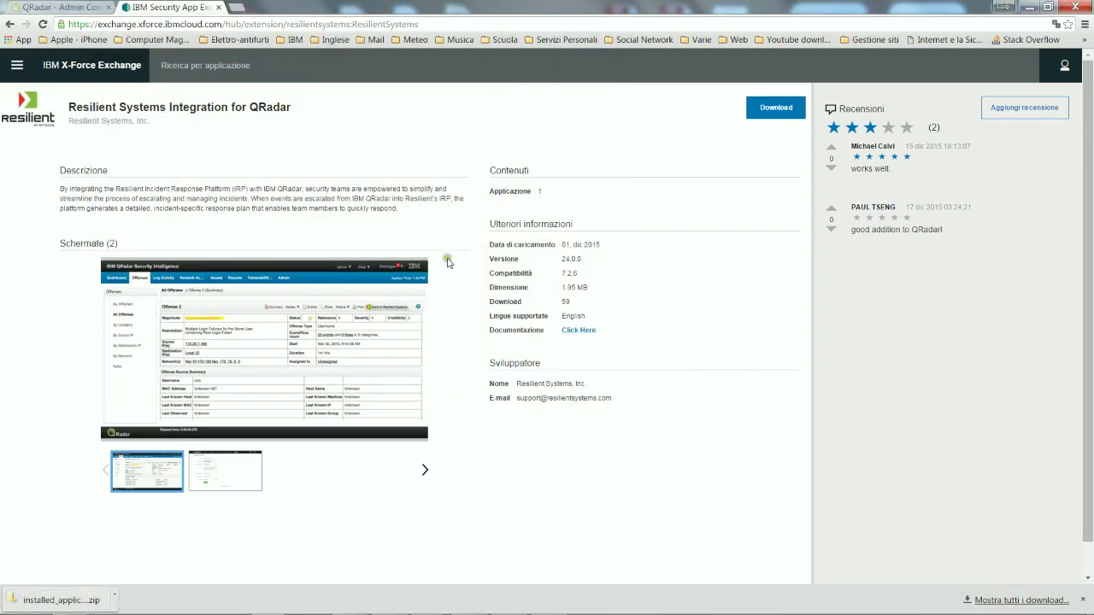
Return to the catalogue and download Exabeam User Behavior Analytics as com.exabeam.qradar.app.2.0.19.zip into the QRadar-App-Exchange folder
left_click(9, 24)
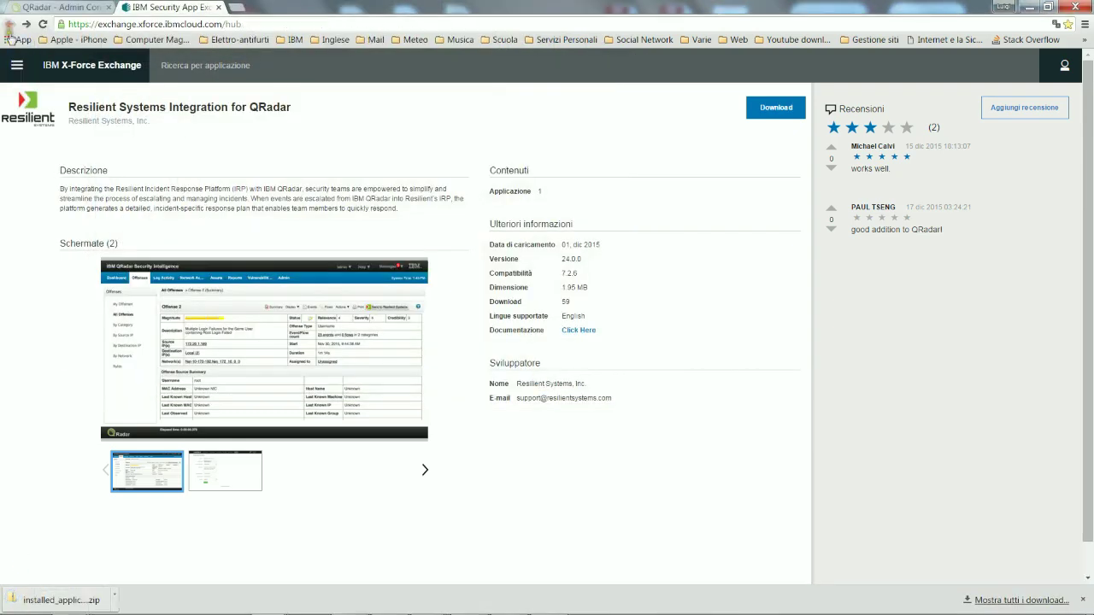
scroll(811, 350, "down", 1)
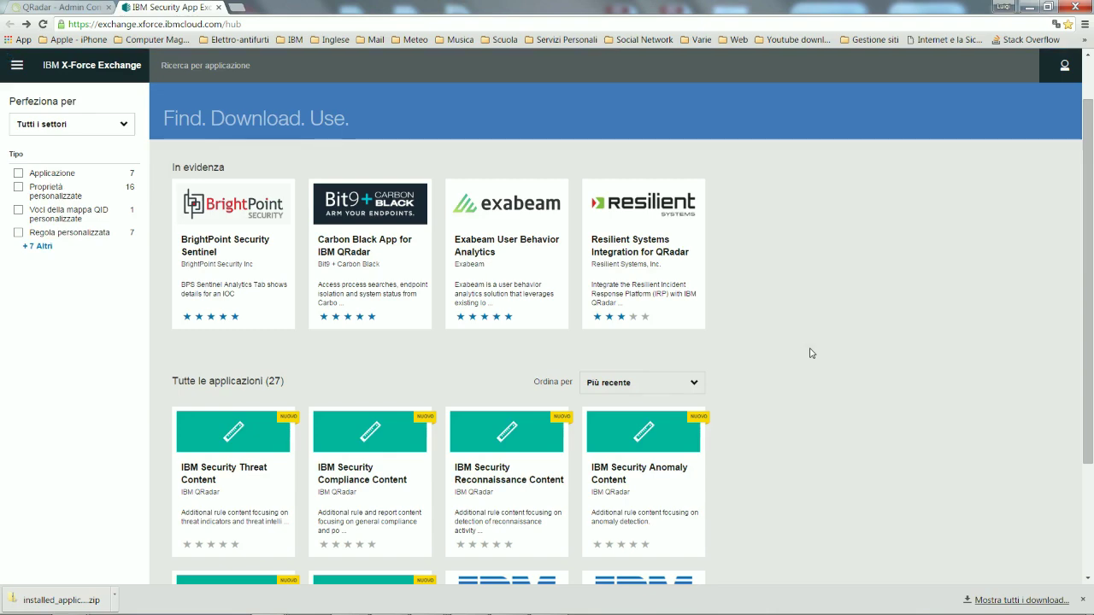
scroll(811, 353, "up", 1)
scroll(811, 354, "down", 1)
left_click(508, 214)
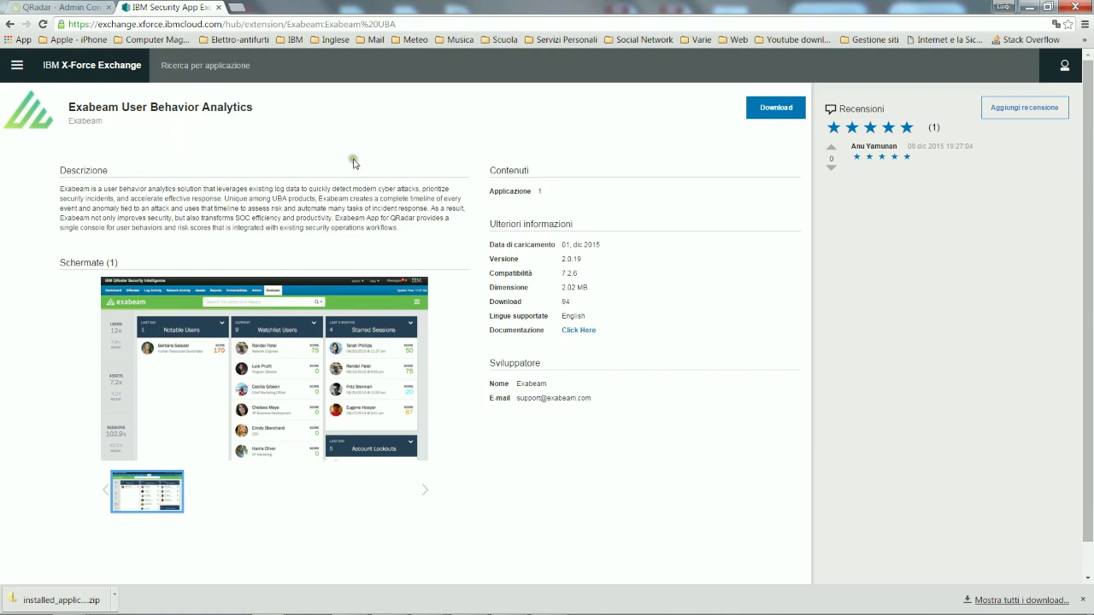
left_click(774, 108)
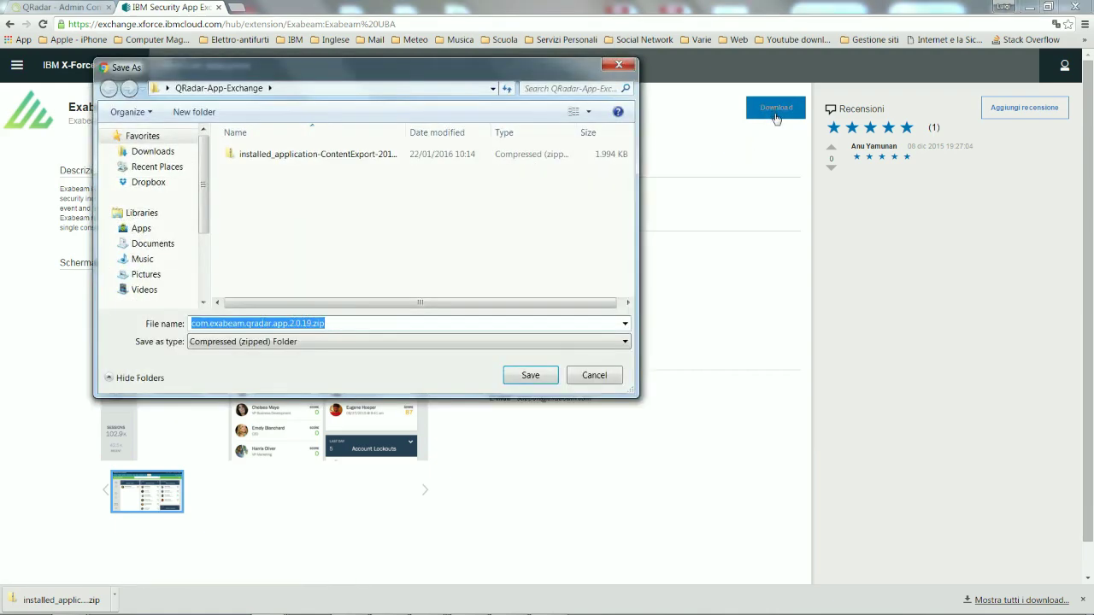
left_click(530, 375)
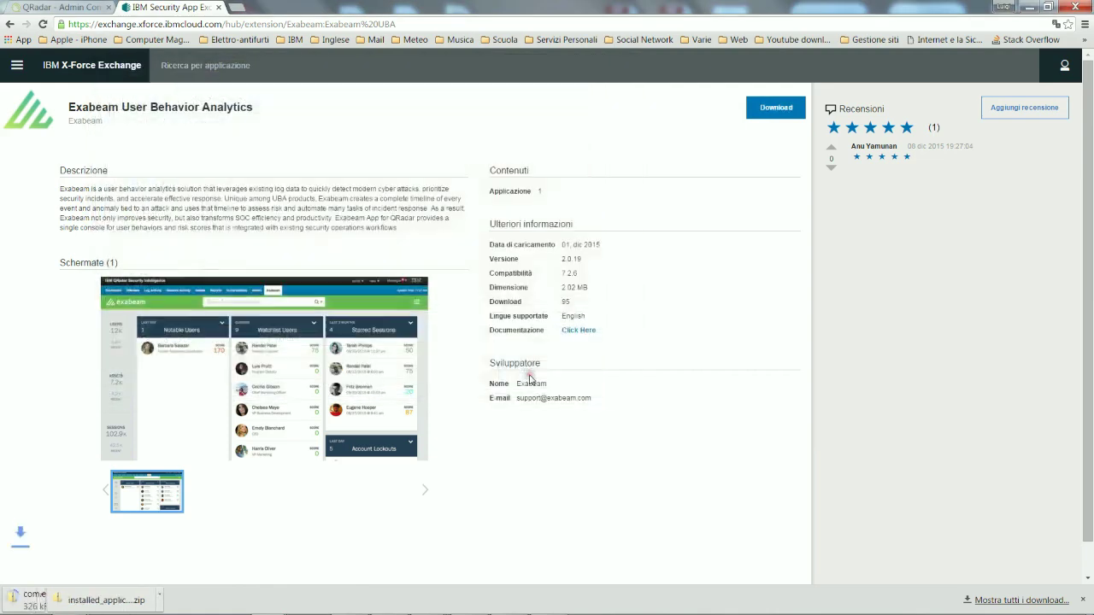
Return to the catalogue and download the Incident Overview application as IncidentOverview-1.0.0.zip into the QRadar-App-Exchange folder
left_click(11, 25)
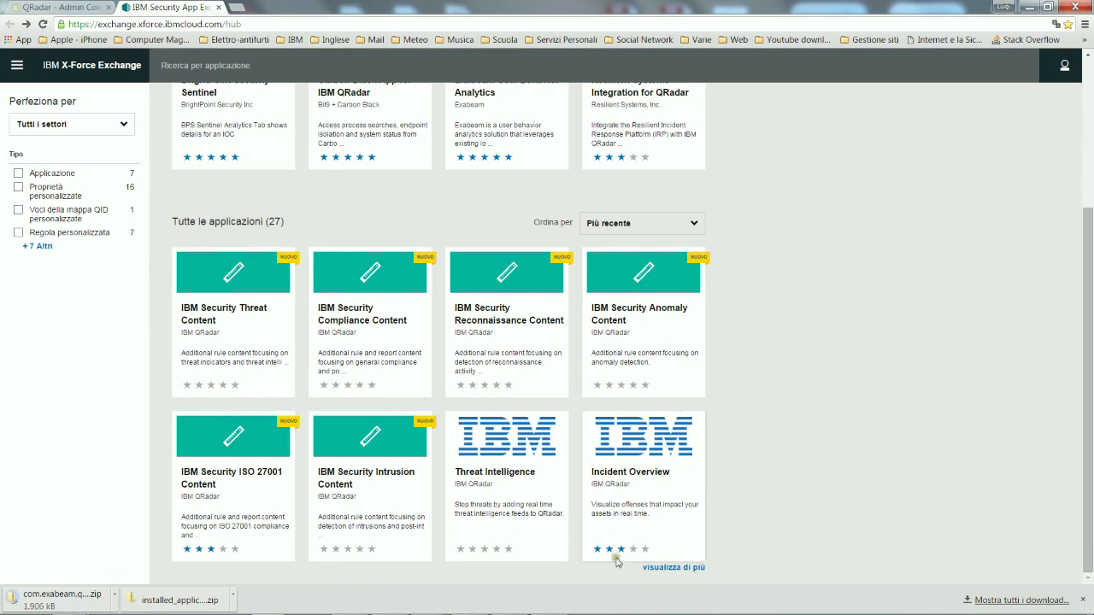
left_click(642, 472)
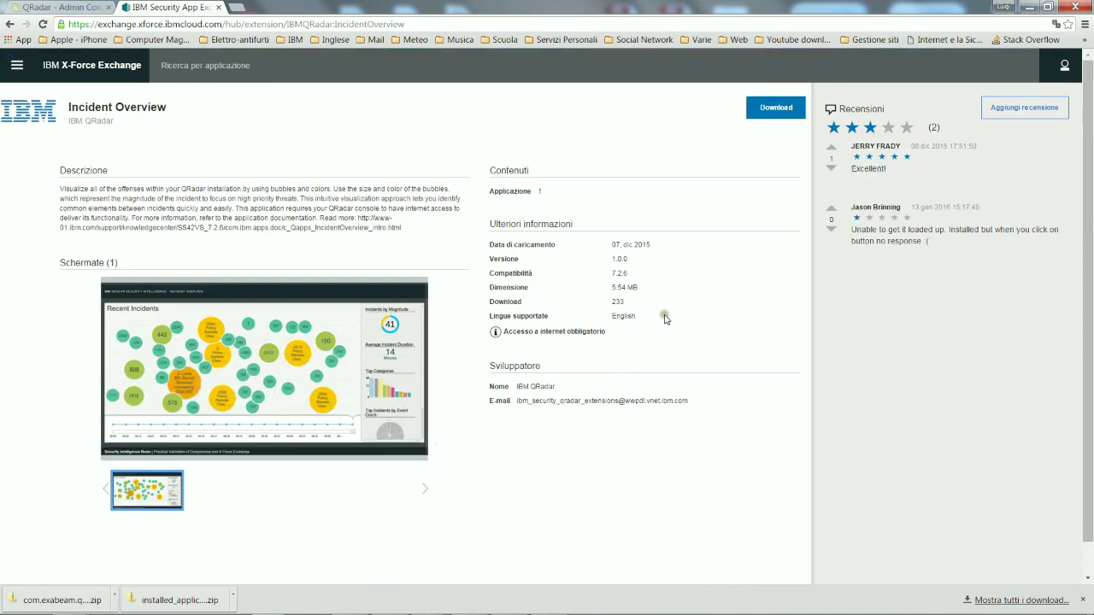
left_click(771, 111)
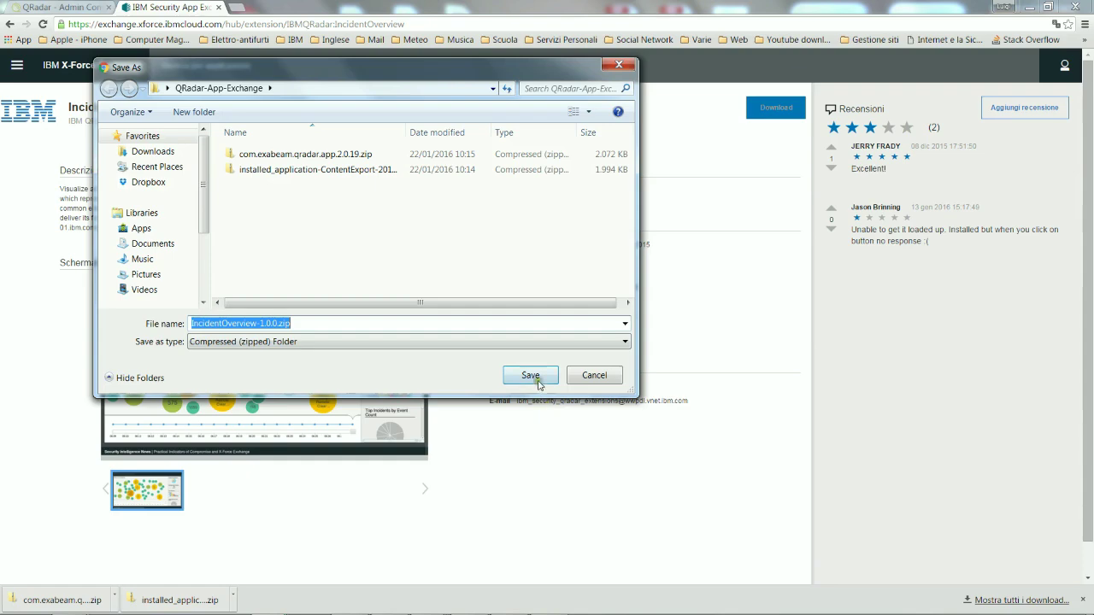
left_click(528, 373)
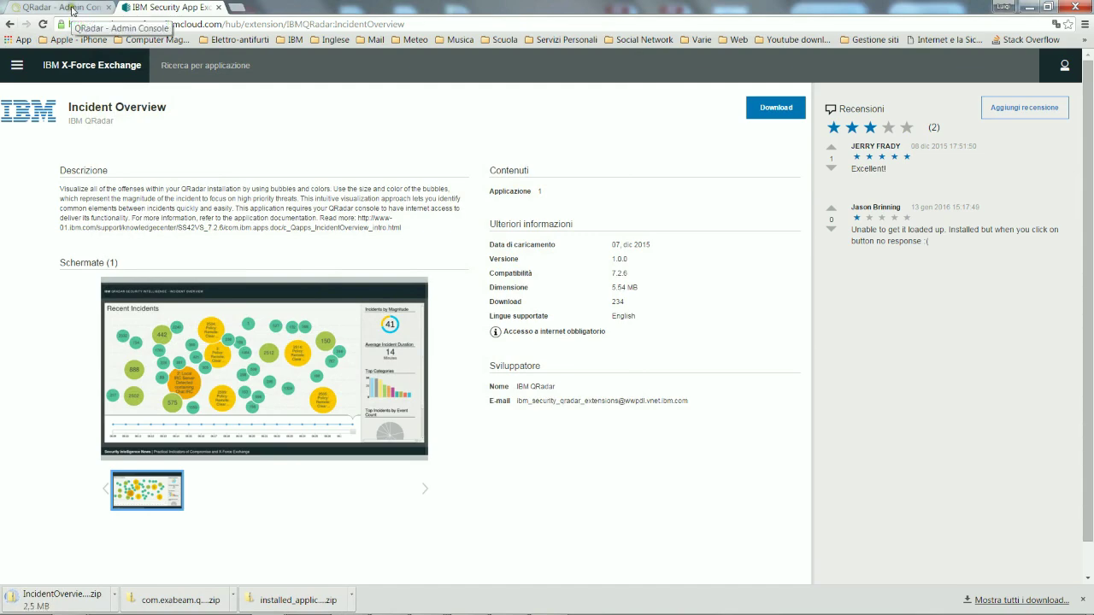
Open QRadar's Extensions Management and install Exabeam User Behavior Analytics immediately from com.exabeam.qradar.app.2.0.19.zip
left_click(73, 9)
left_click(1020, 294)
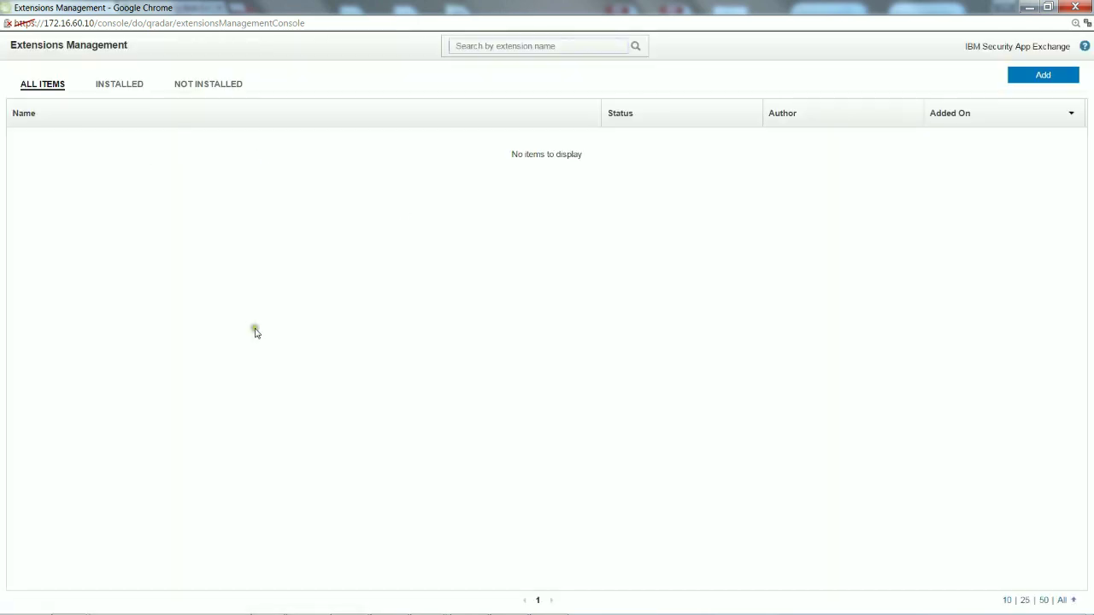
left_click(1045, 76)
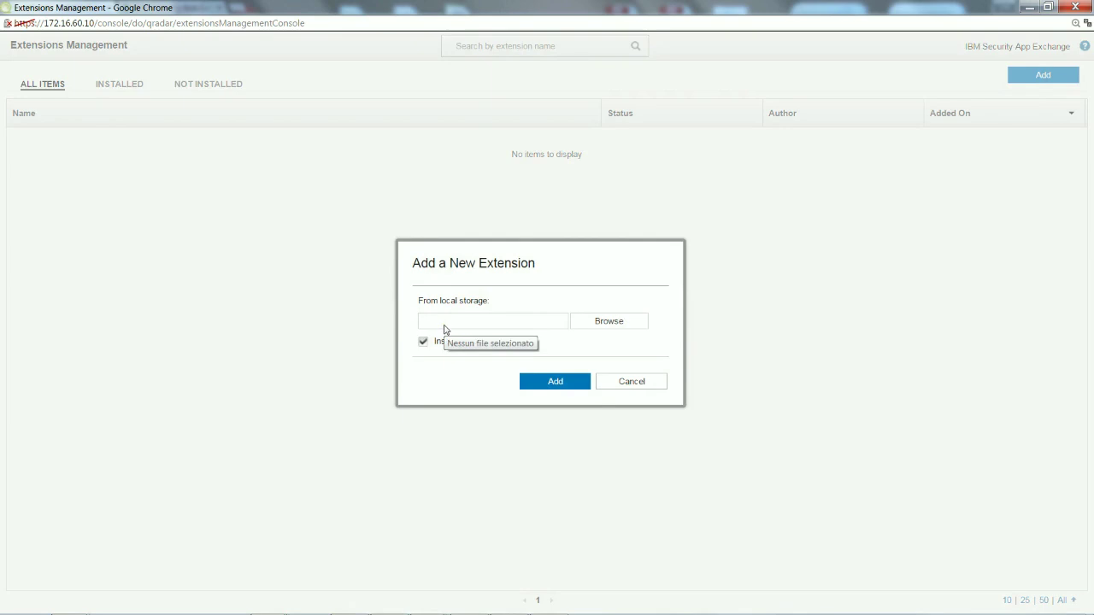
left_click(610, 322)
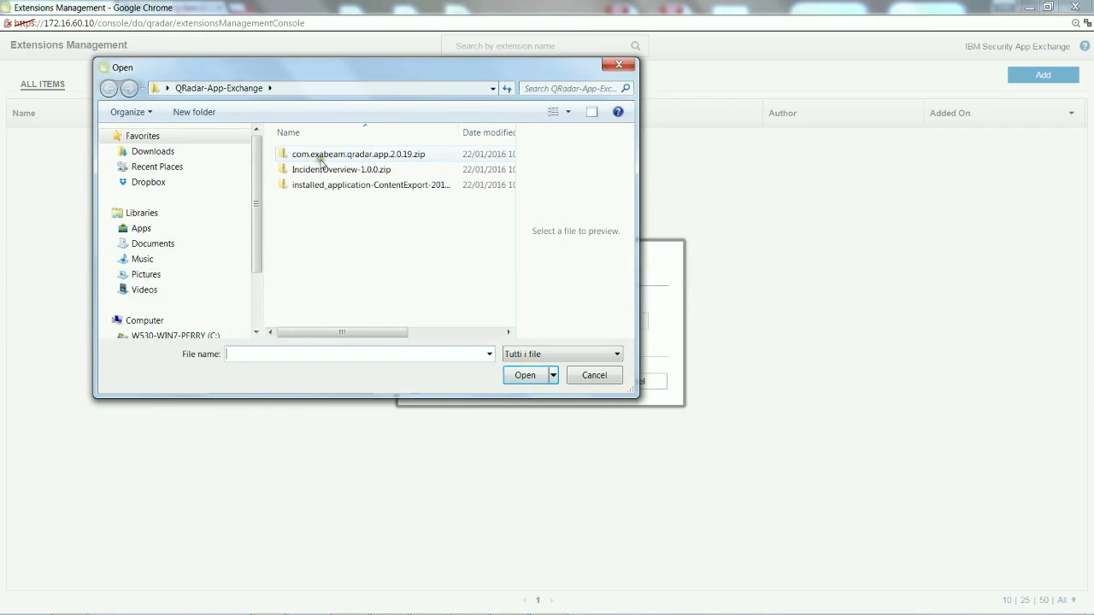
left_click(318, 157)
left_click(529, 379)
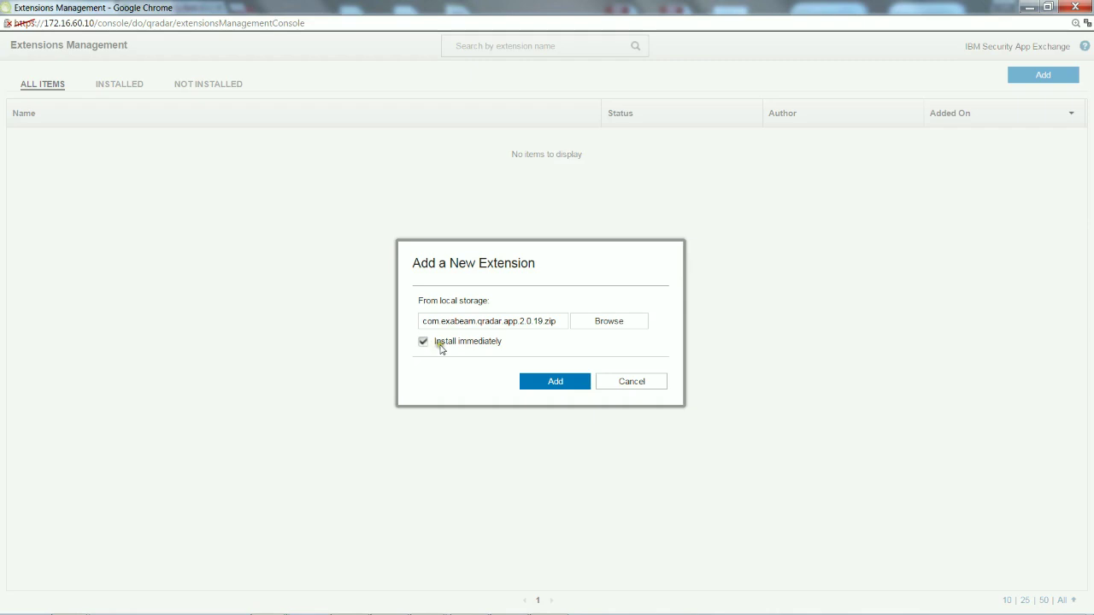
left_click(549, 386)
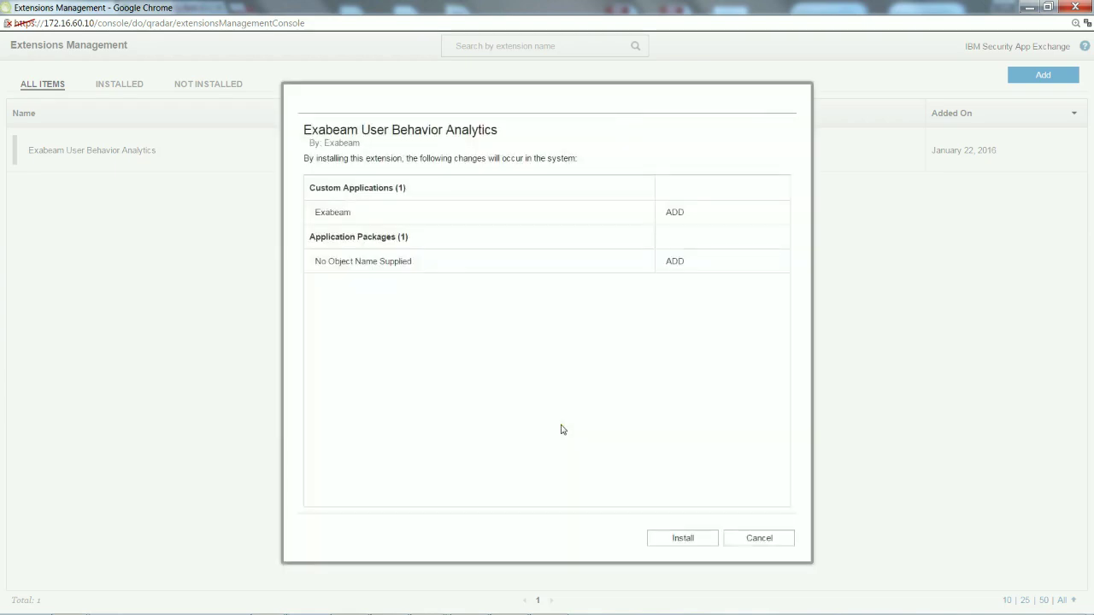
left_click(684, 538)
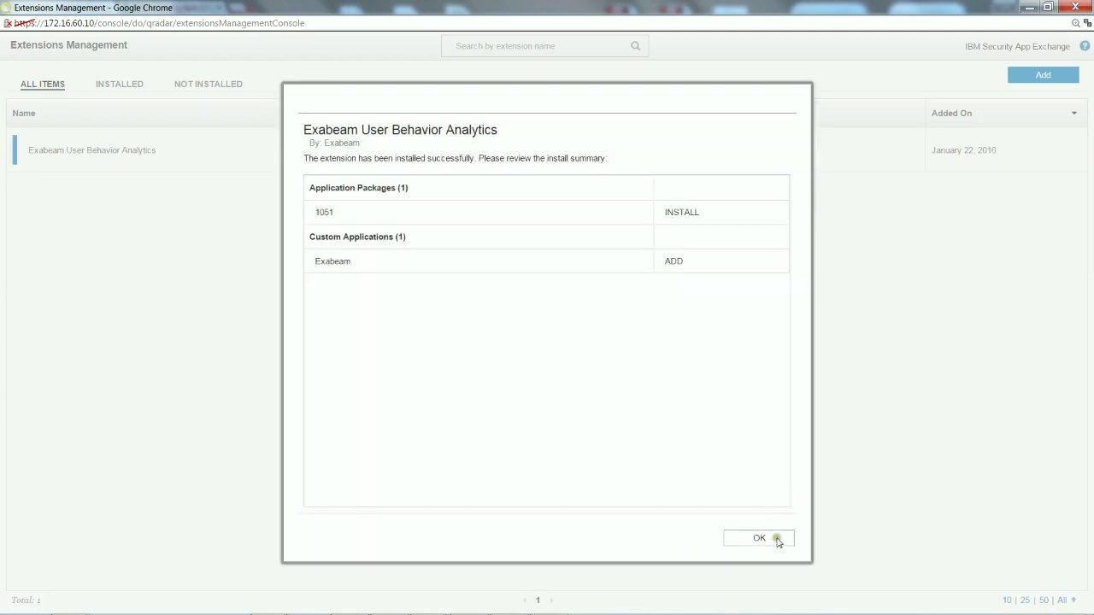
left_click(774, 543)
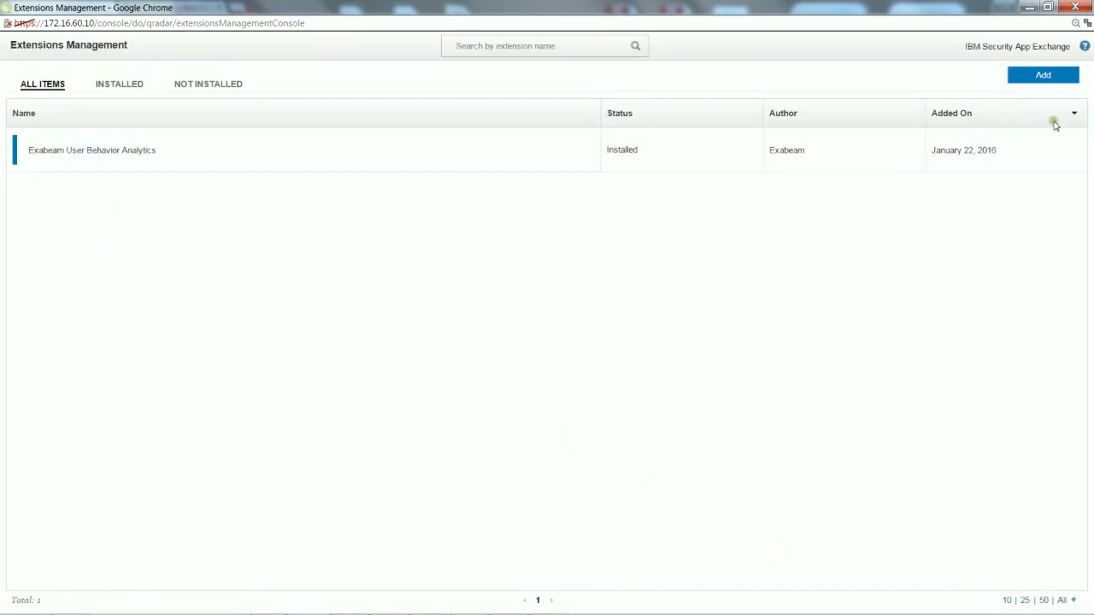
Add IncidentOverview-1.0.0.zip as a new extension with immediate installation and complete the install of Incident Overview
left_click(1048, 74)
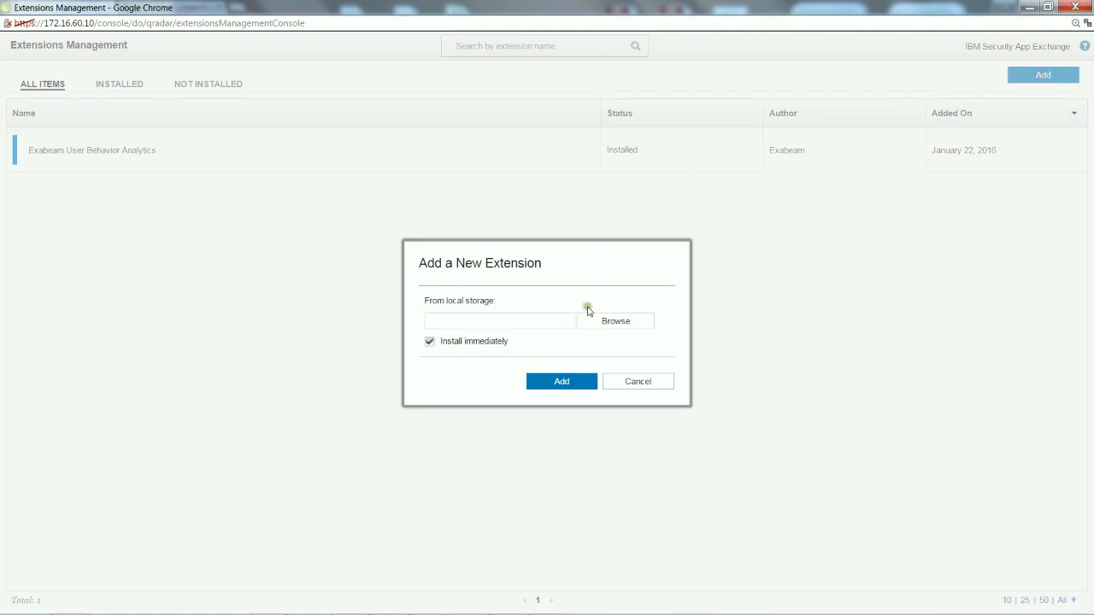
left_click(600, 323)
left_click(347, 170)
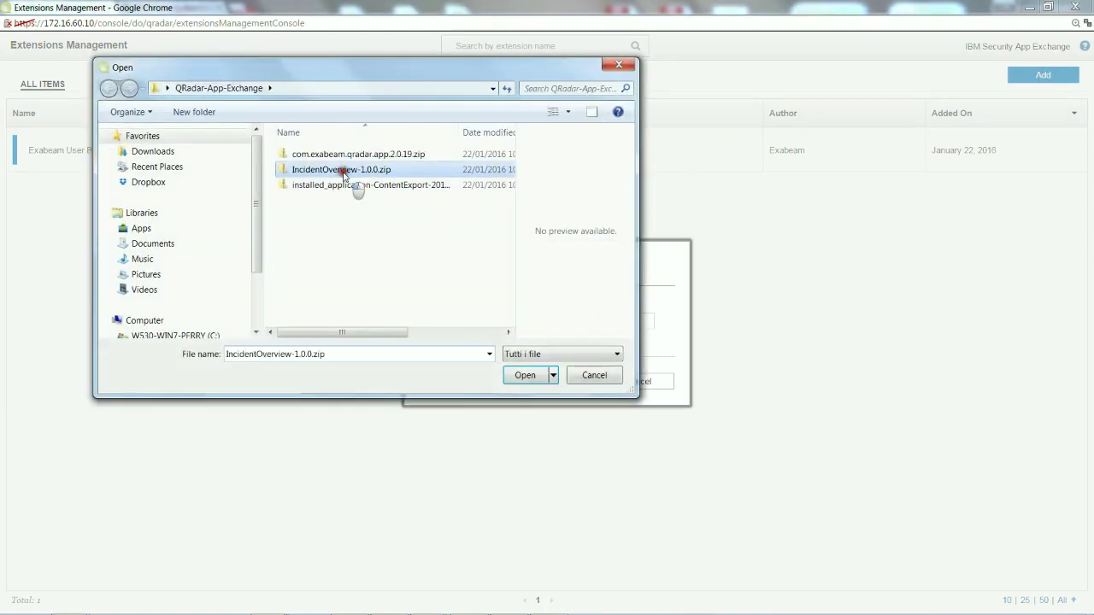
left_click(524, 376)
left_click(539, 386)
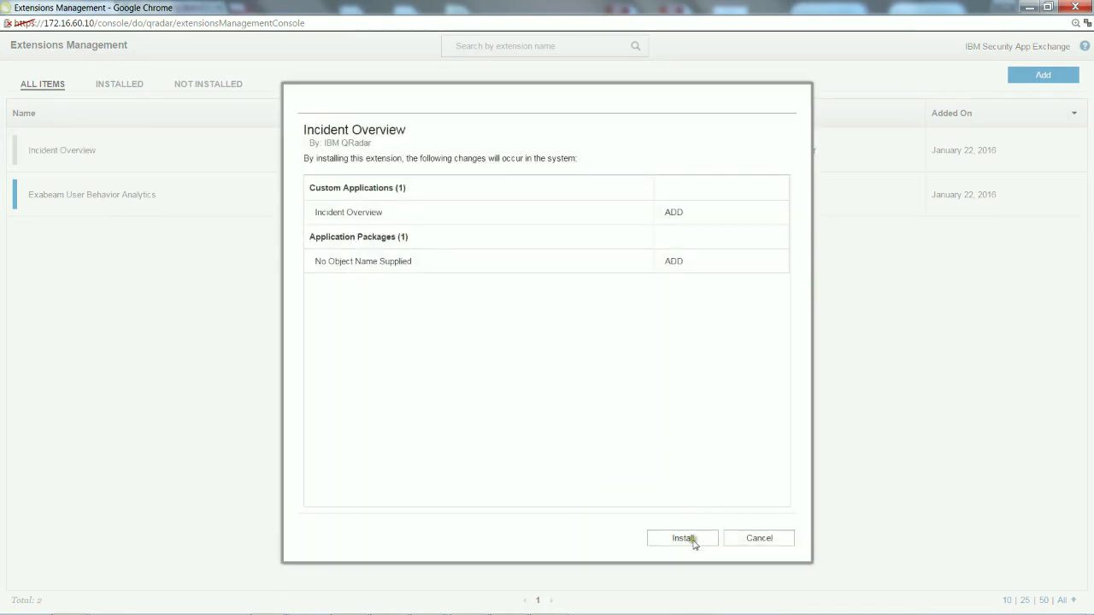
left_click(693, 542)
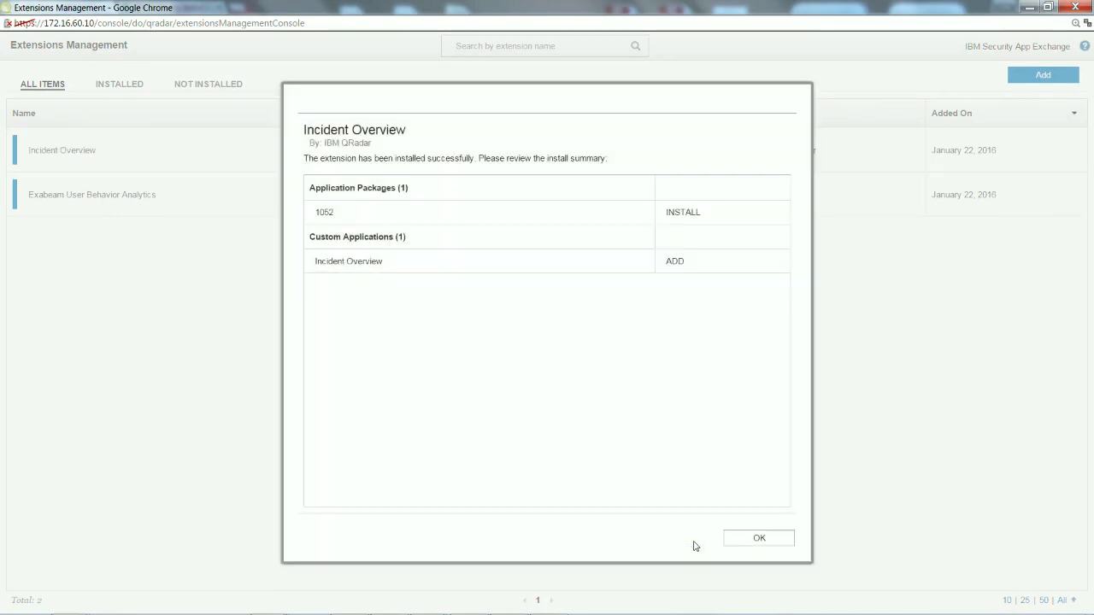
left_click(743, 541)
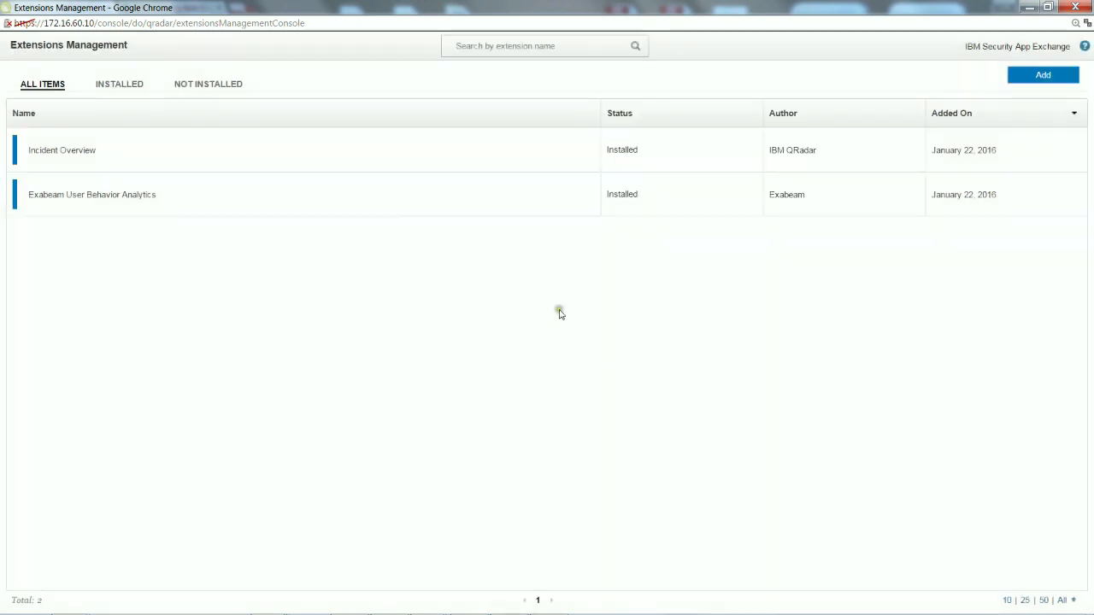
Install Resilient Systems Integration for QRadar from installed_application-ContentExport-20151202155631.zip and close Extensions Management
left_click(1045, 77)
left_click(590, 321)
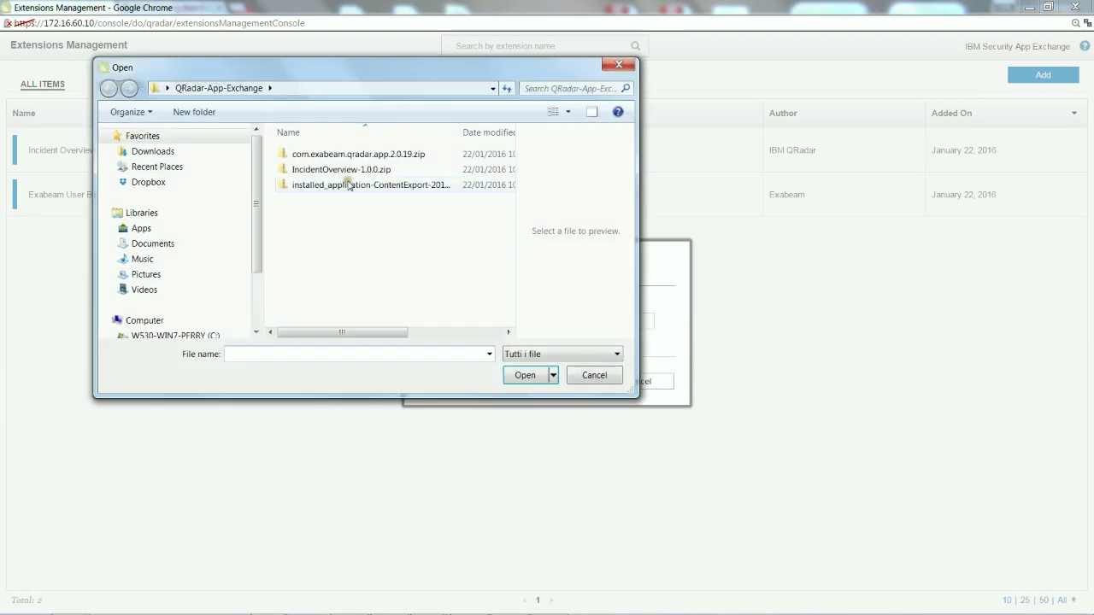
left_click(348, 185)
left_click(526, 375)
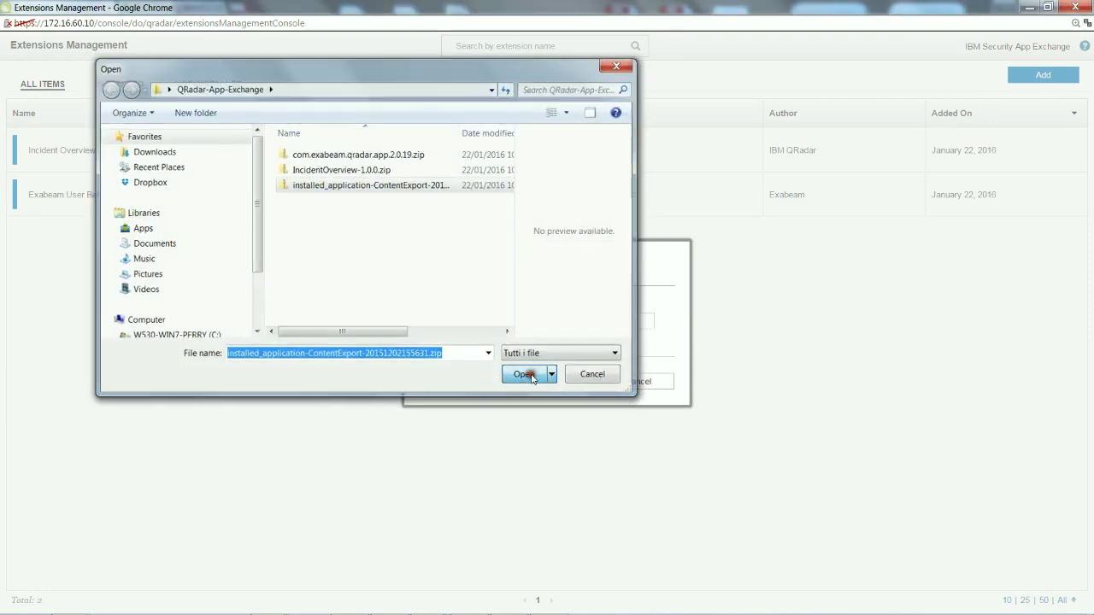
left_click(554, 383)
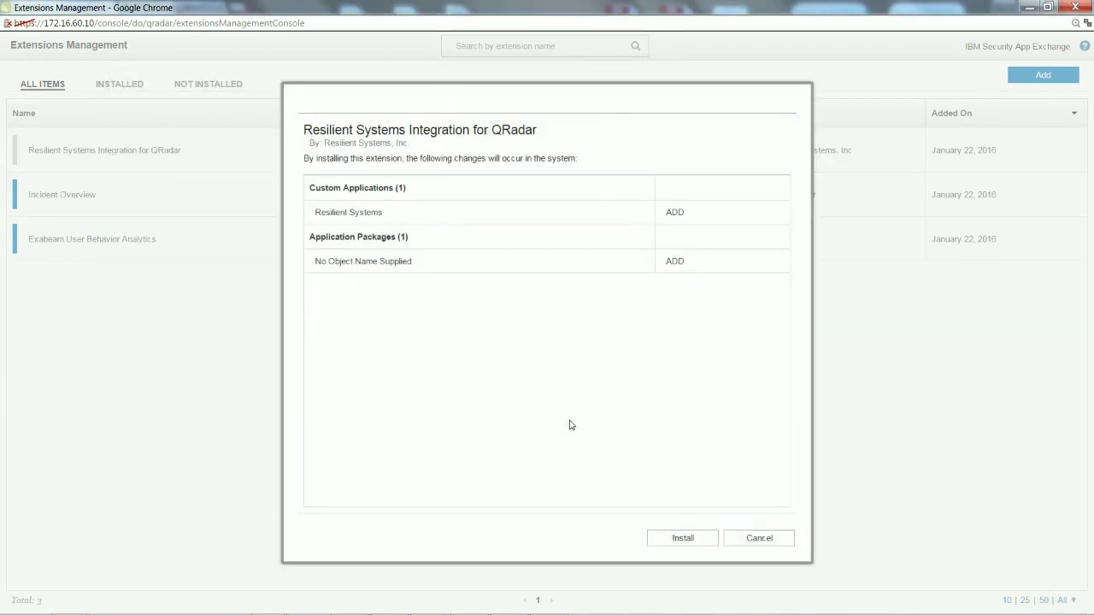
left_click(702, 544)
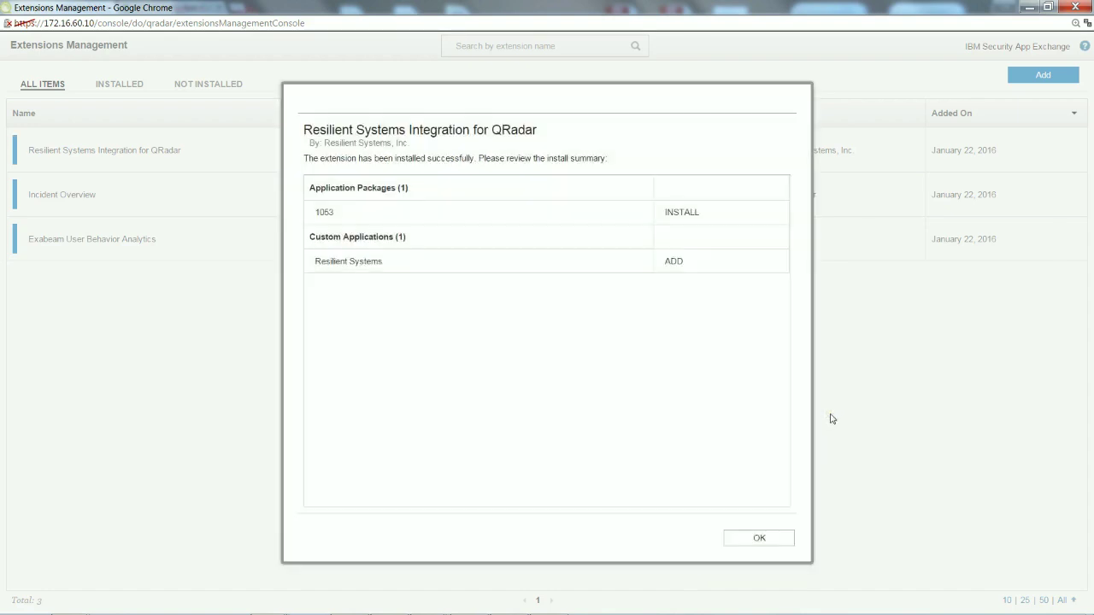
left_click(769, 539)
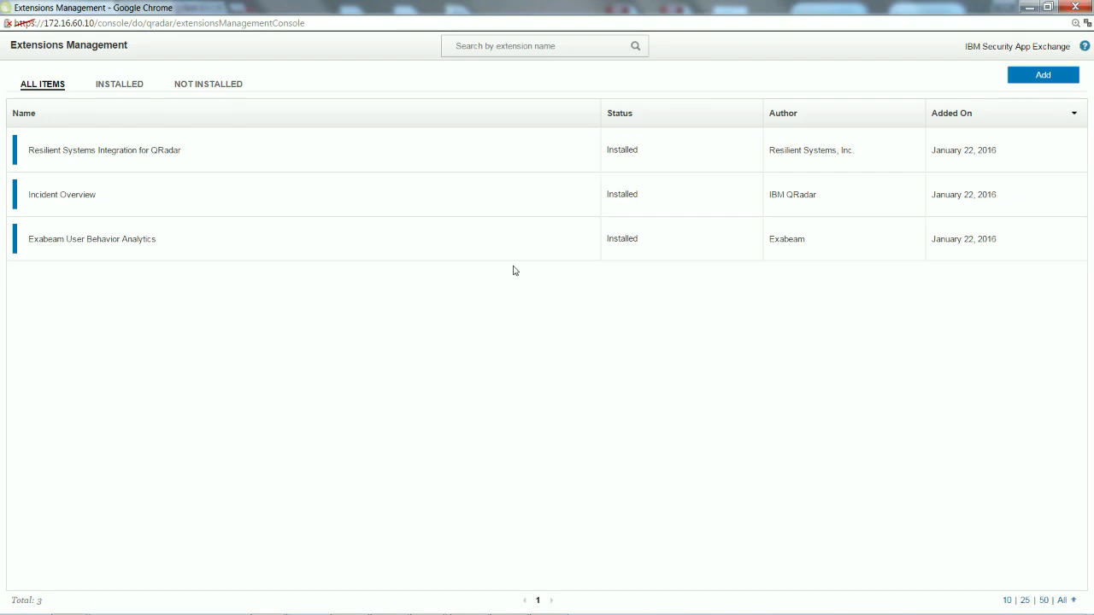
left_click(1075, 7)
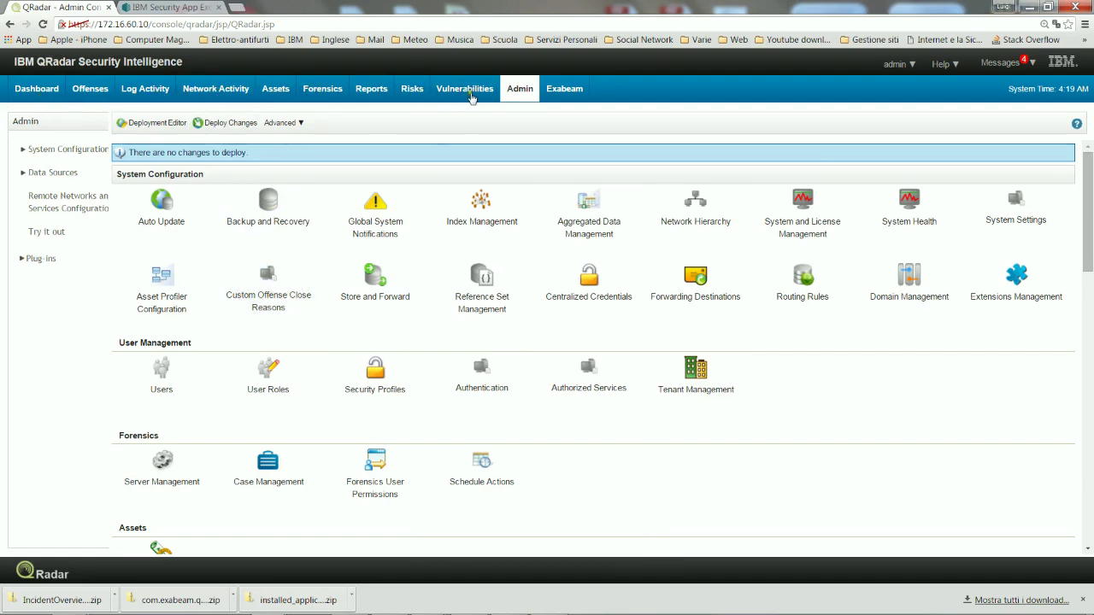
View the Exabeam page and check the Configure Exabeam plug-in form in the Admin console without submitting it
left_click(568, 96)
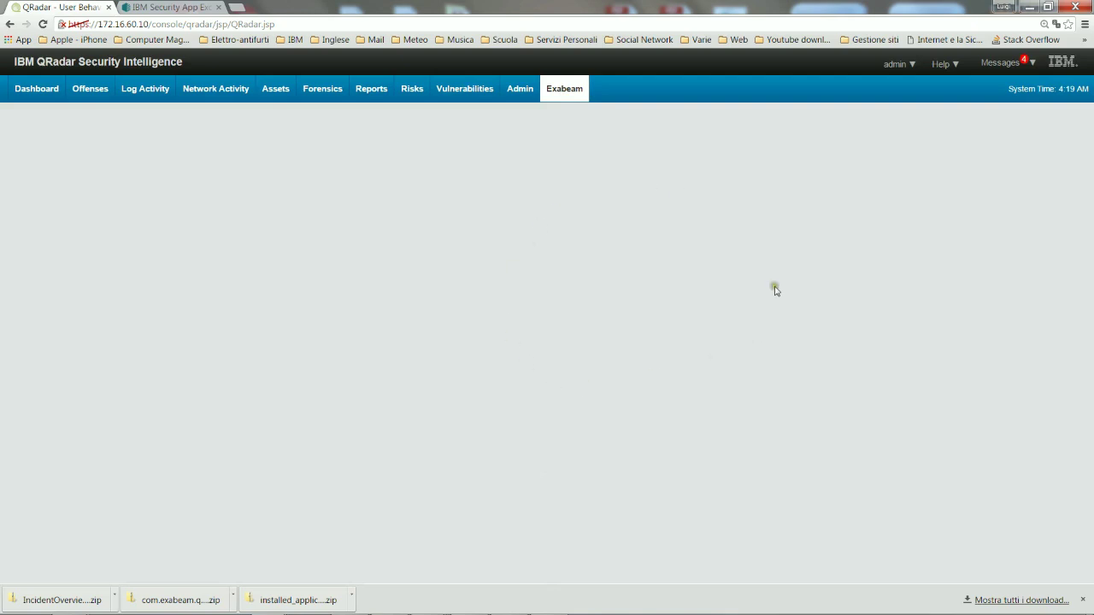
left_click(524, 96)
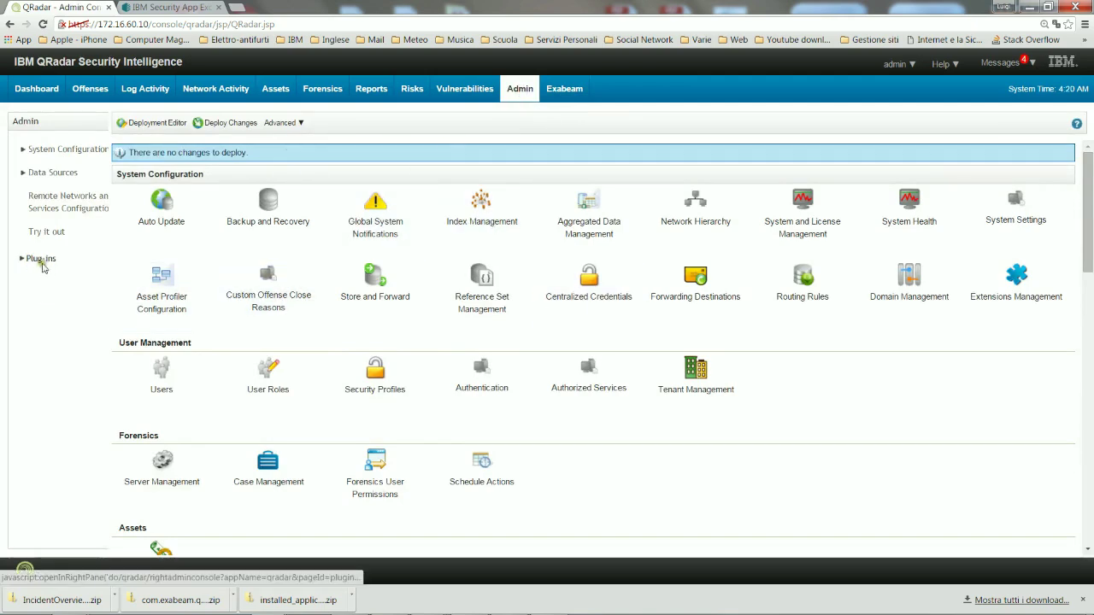
left_click_drag(1090, 275, 1079, 545)
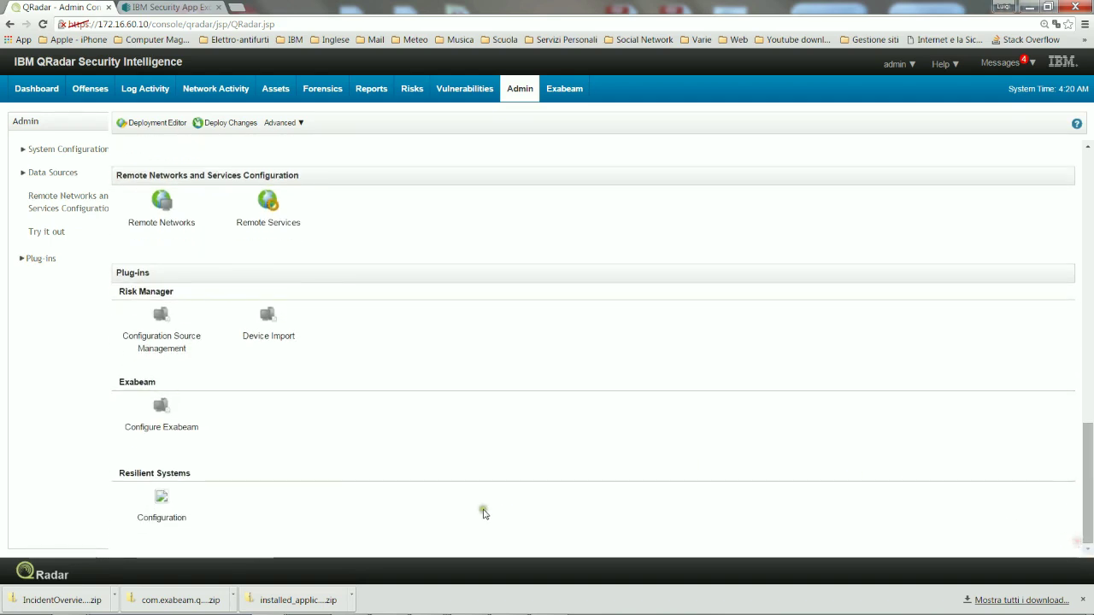
left_click(166, 417)
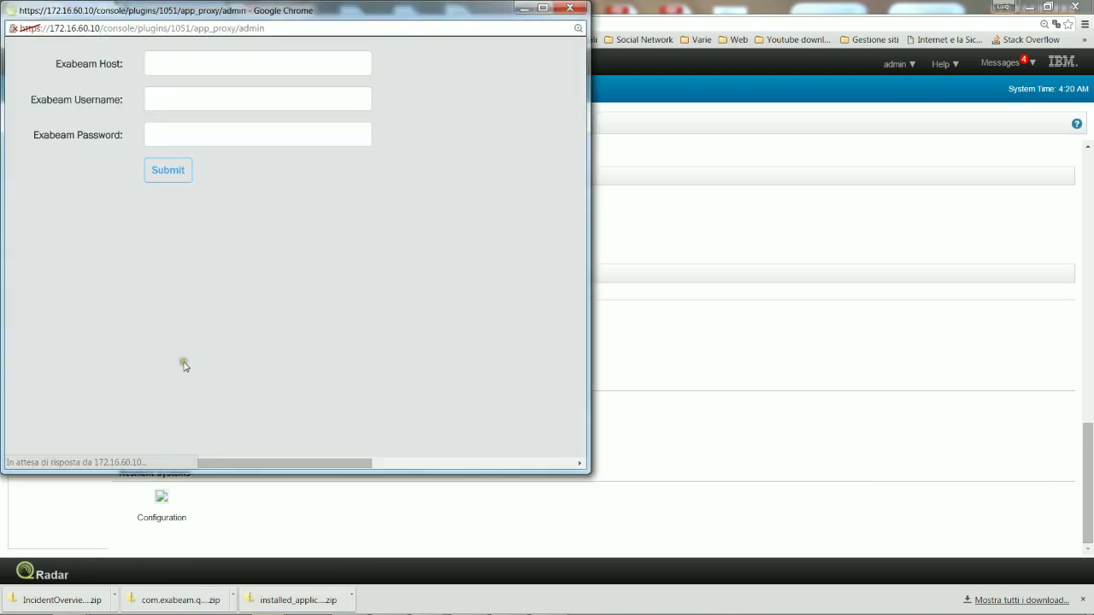
left_click_drag(345, 14, 640, 69)
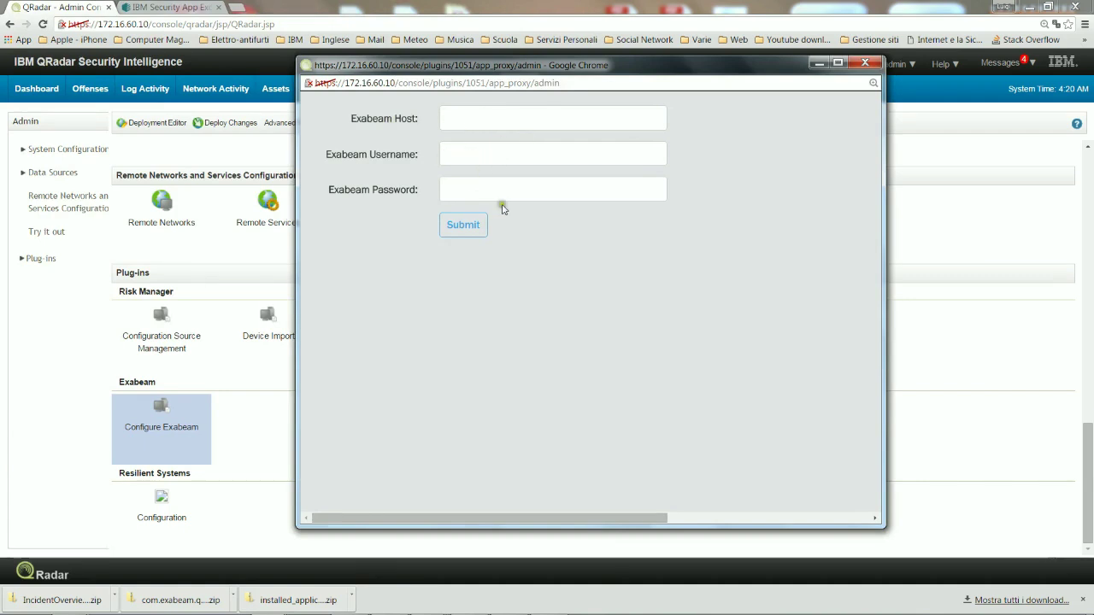
left_click(866, 64)
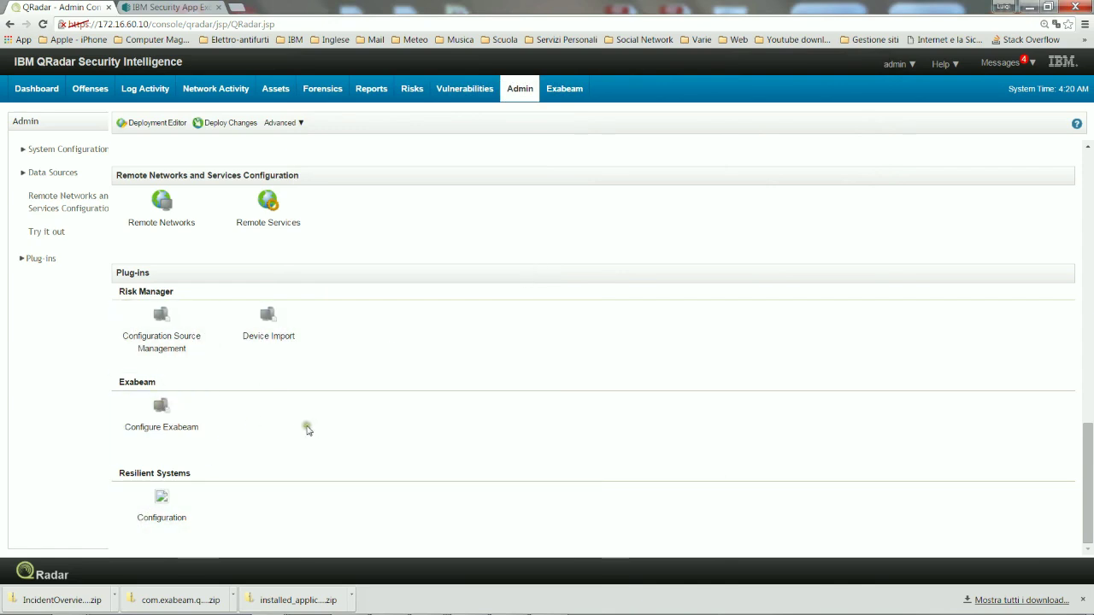
Open the Resilient Systems plug-in configuration, review its Application Access settings and cancel without saving
left_click(165, 504)
left_click(458, 306)
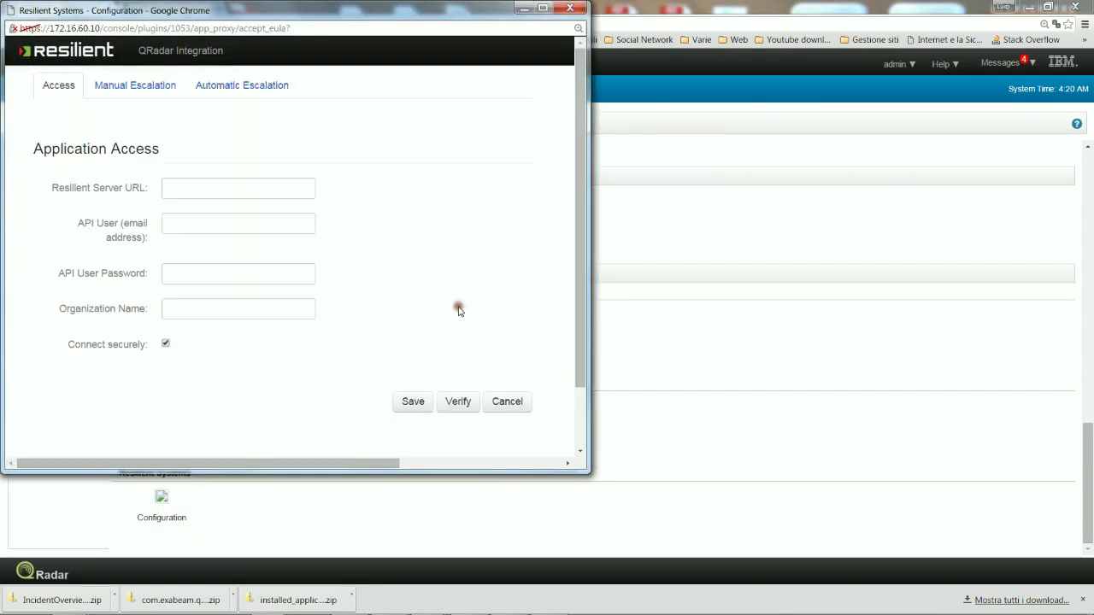
left_click_drag(334, 17, 608, 63)
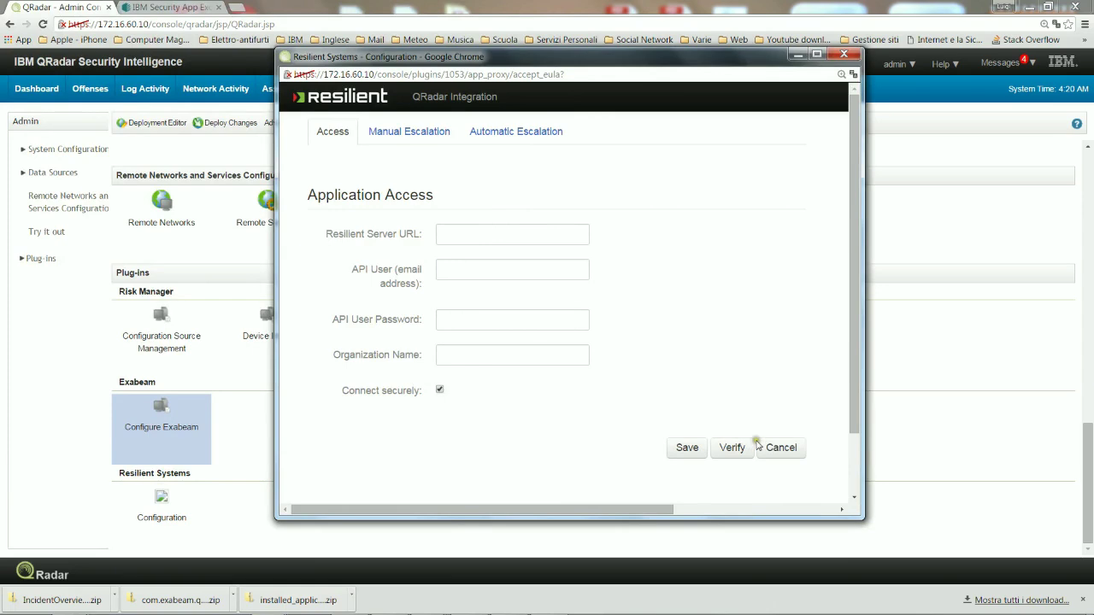
left_click(781, 448)
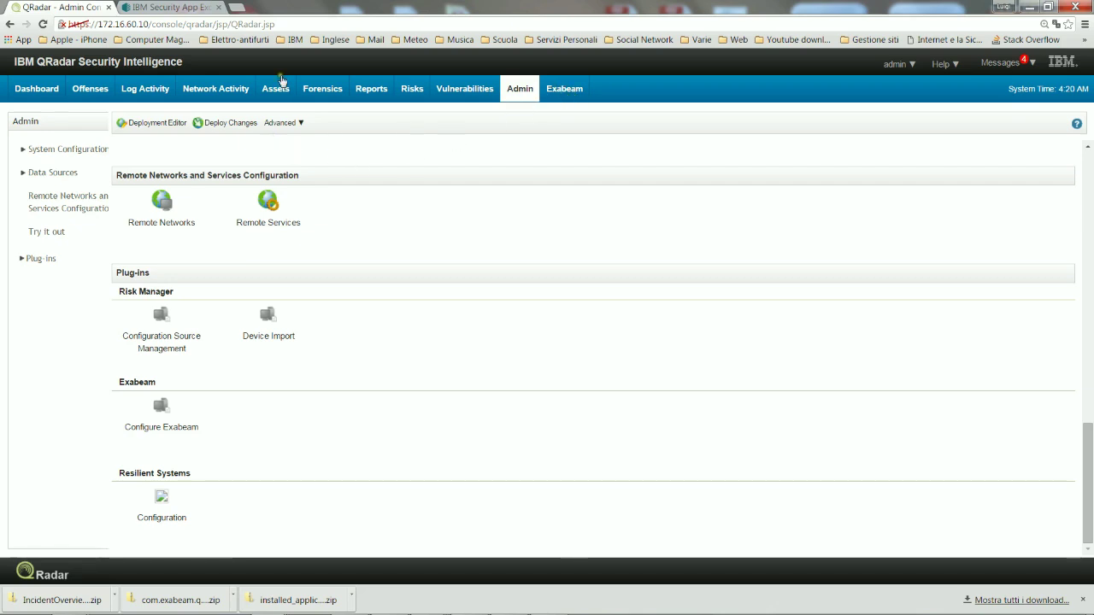
Try the Send to Resilient Systems action in the offenses list and open the Massive_Data_Leak offense
left_click(91, 88)
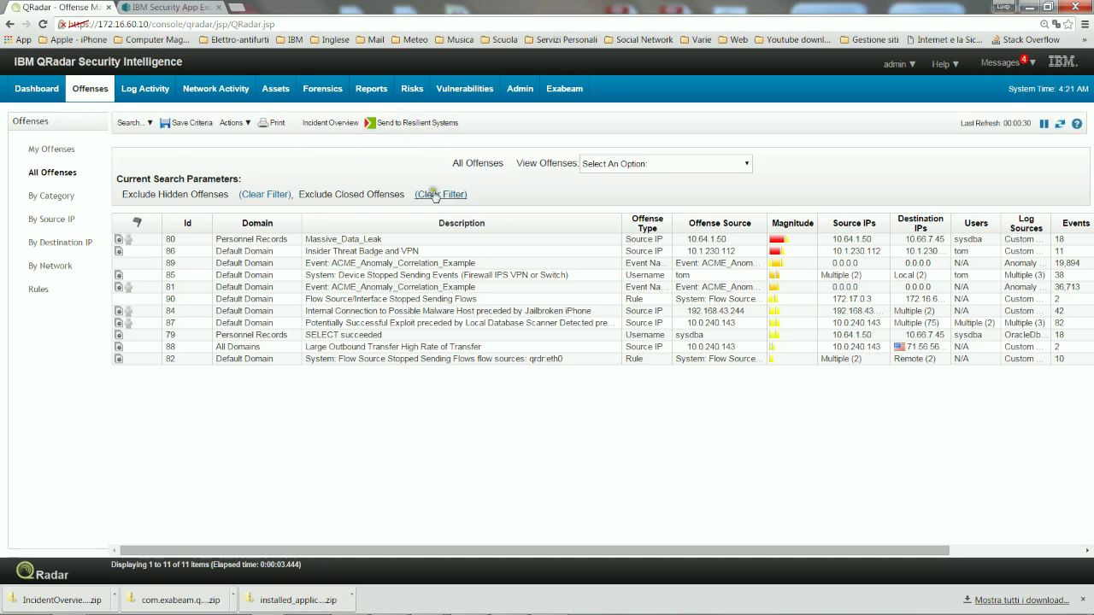
left_click(437, 125)
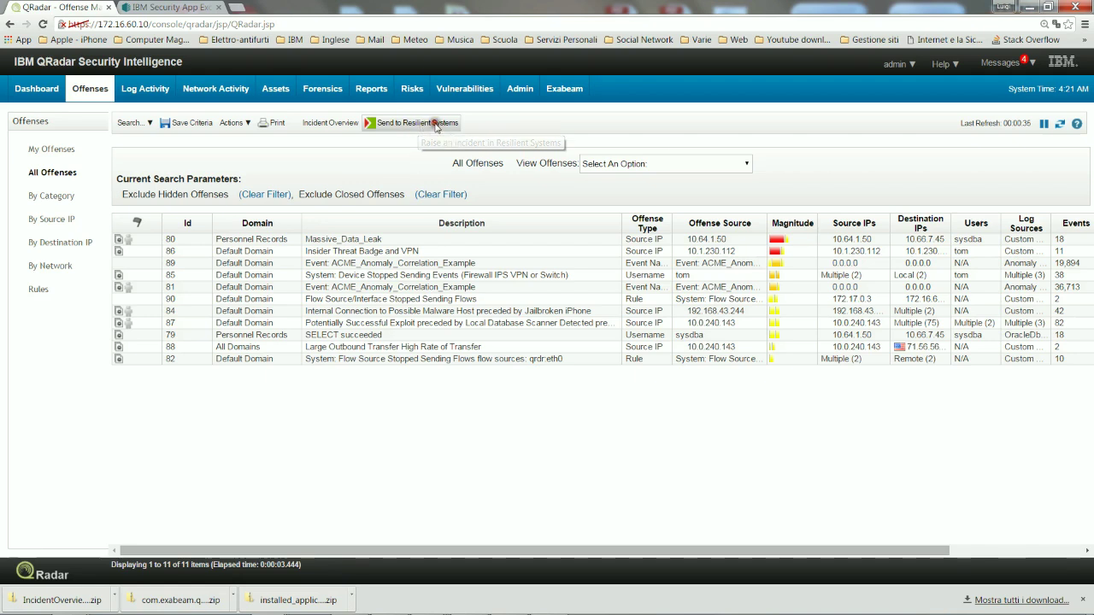
left_click(635, 121)
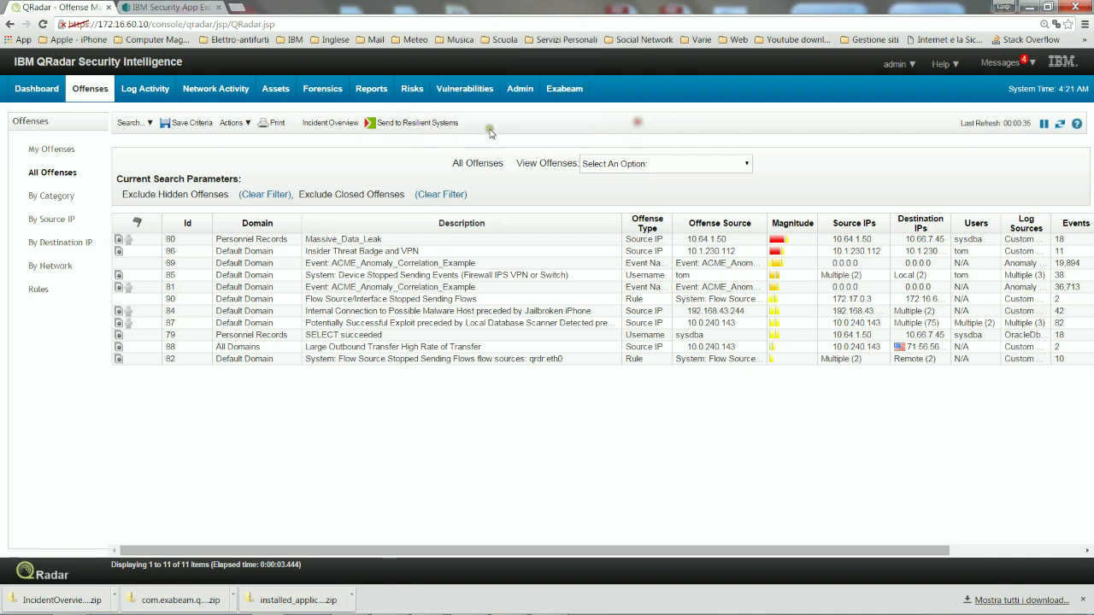
double_click(273, 241)
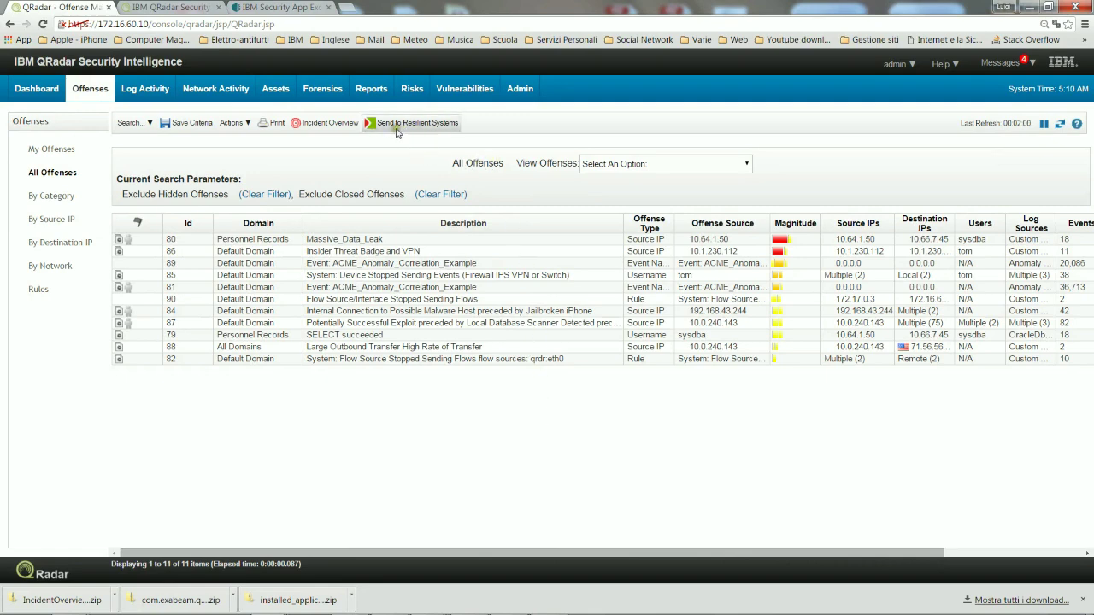
Open Incident Overview, examine incident 89's details and contributor location, and investigate it in the full offense summary
left_click(314, 127)
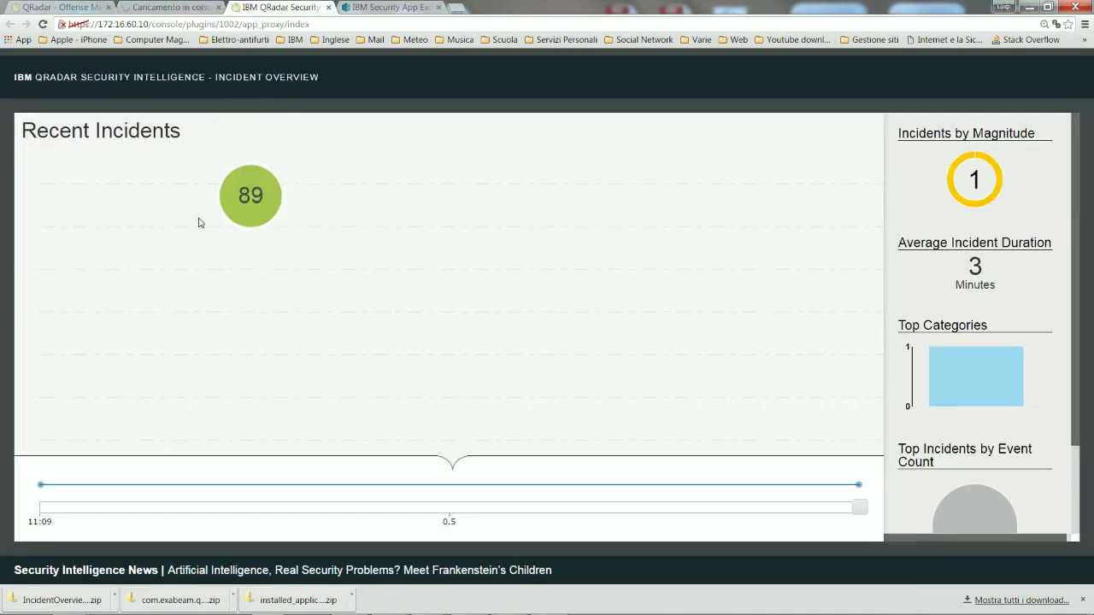
mouse_move(261, 167)
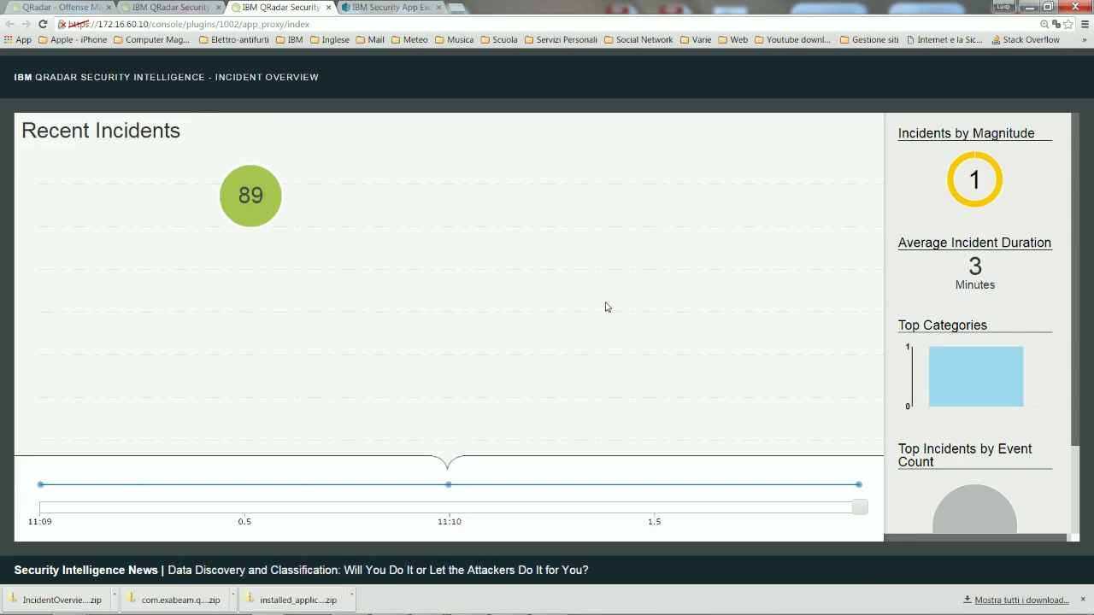
mouse_move(223, 214)
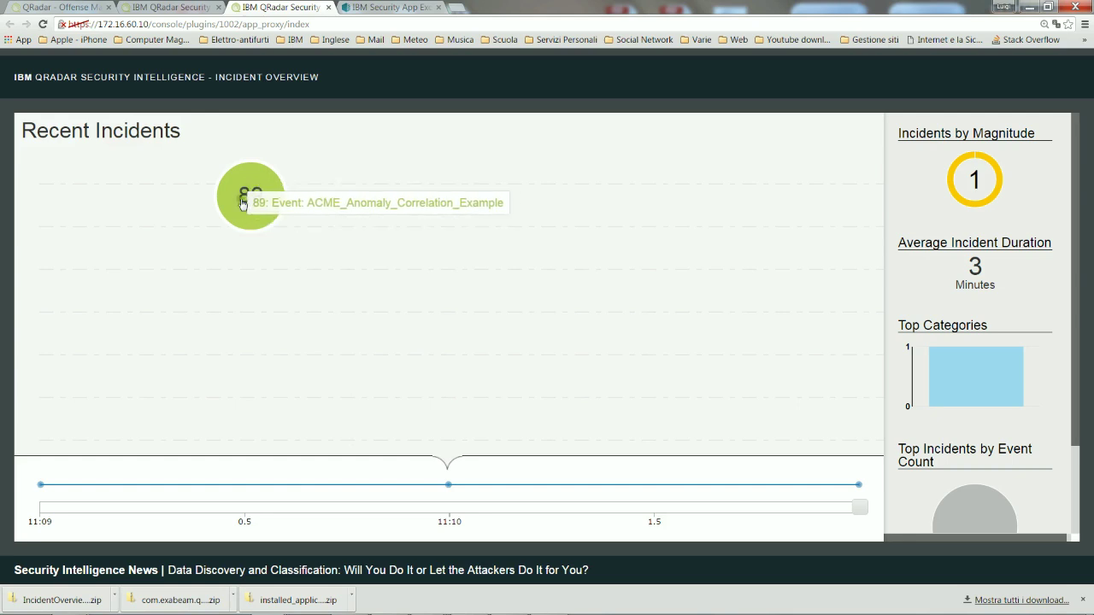
left_click(243, 198)
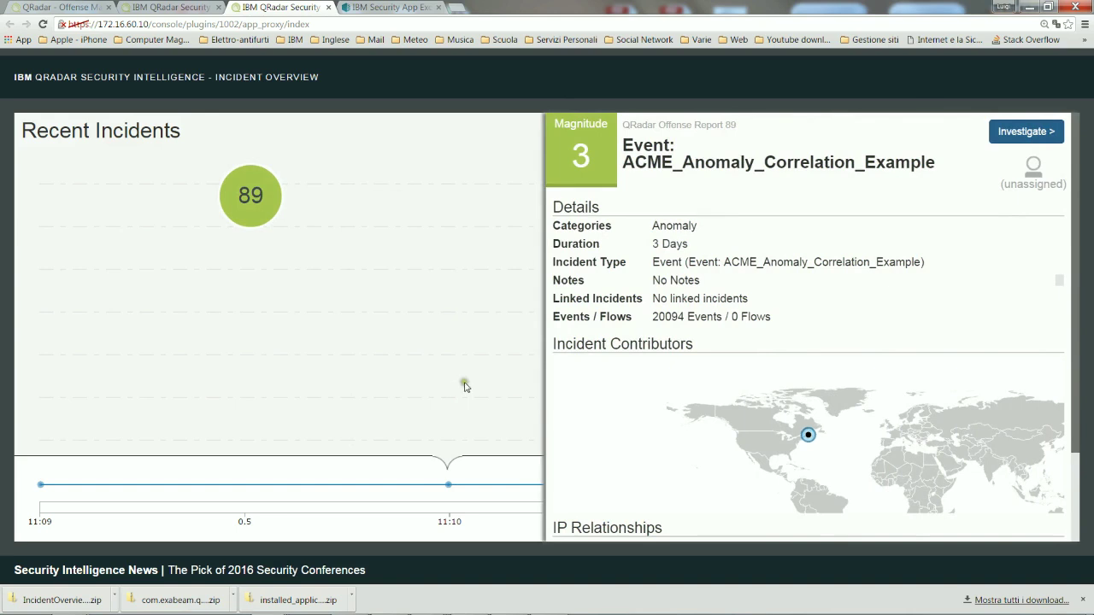
mouse_move(809, 445)
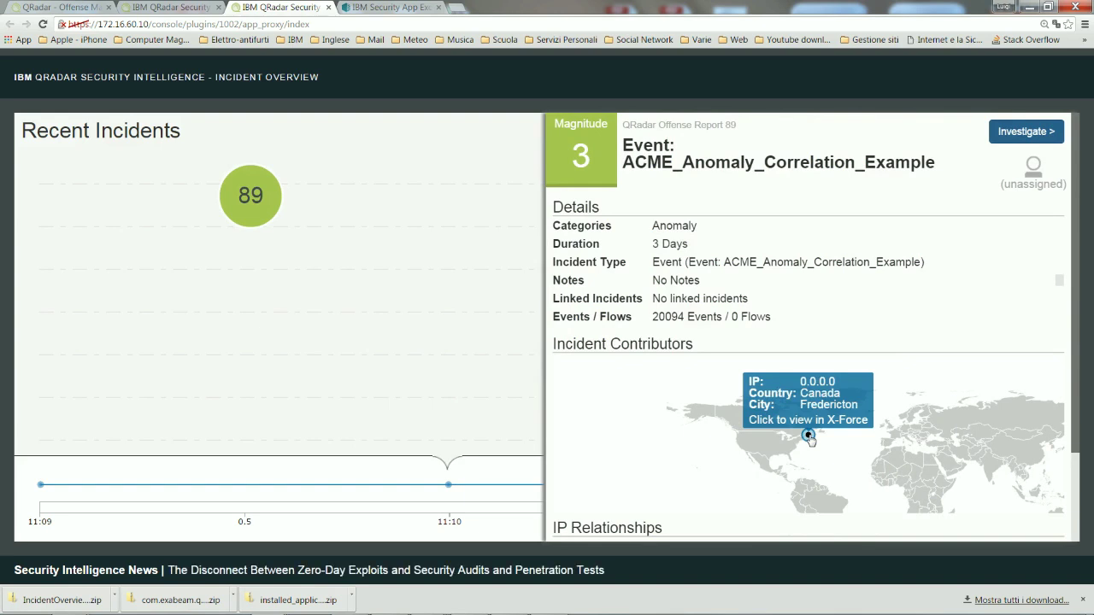
left_click(1031, 131)
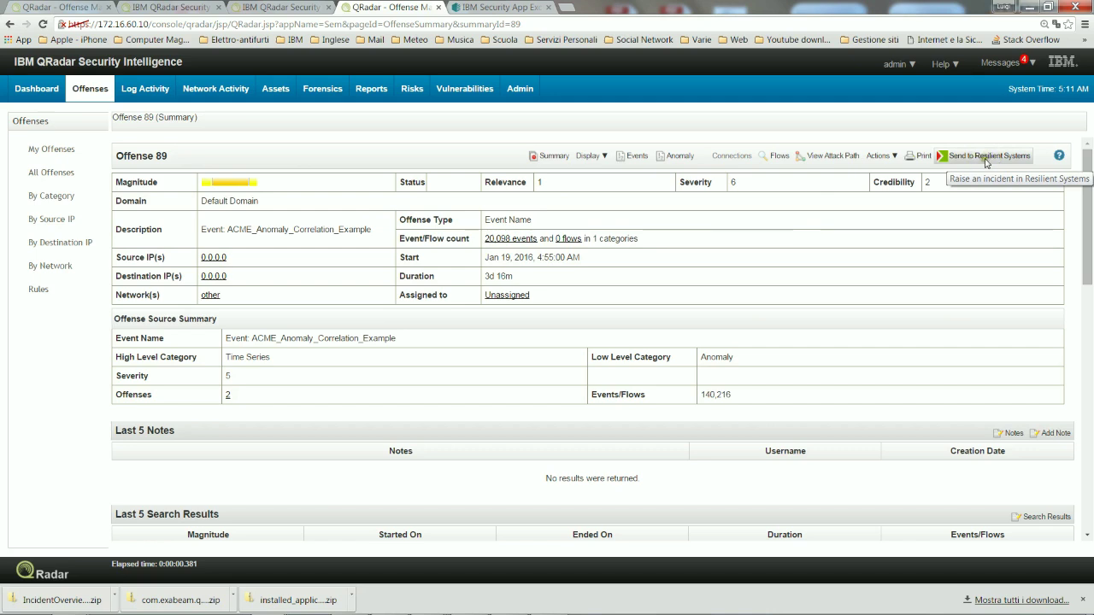
Return from the offense summary to the Admin console
left_click(521, 89)
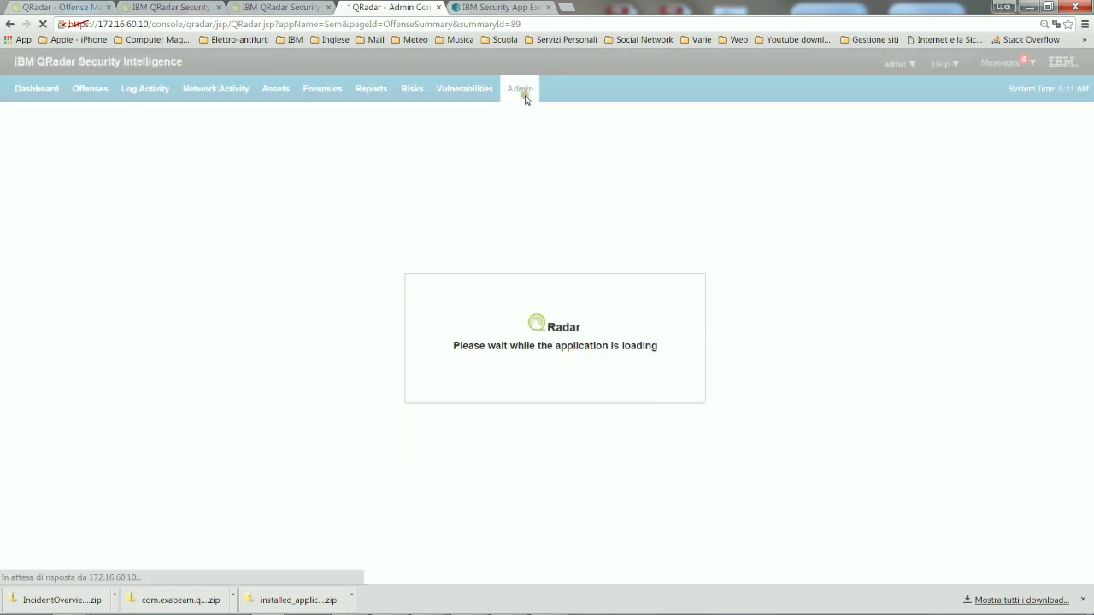